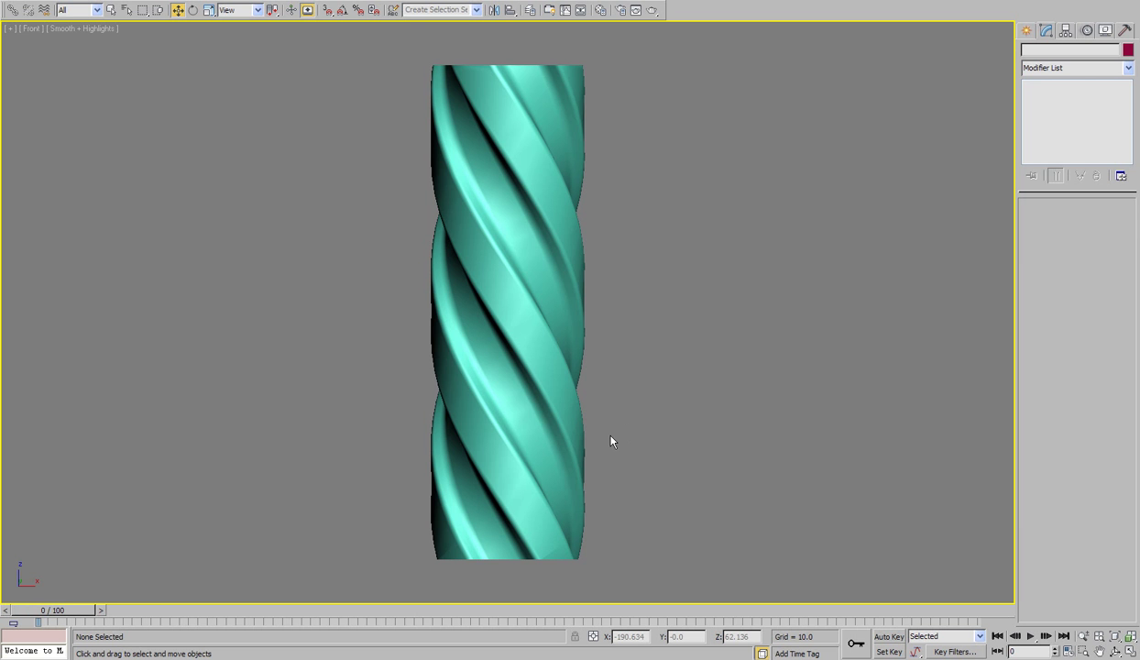
Step: Zoom out in the Front view, switch to Perspective and orbit around the twisted fluted column
scroll(621, 435, "down", 3)
middle_click_drag(622, 450, 619, 453)
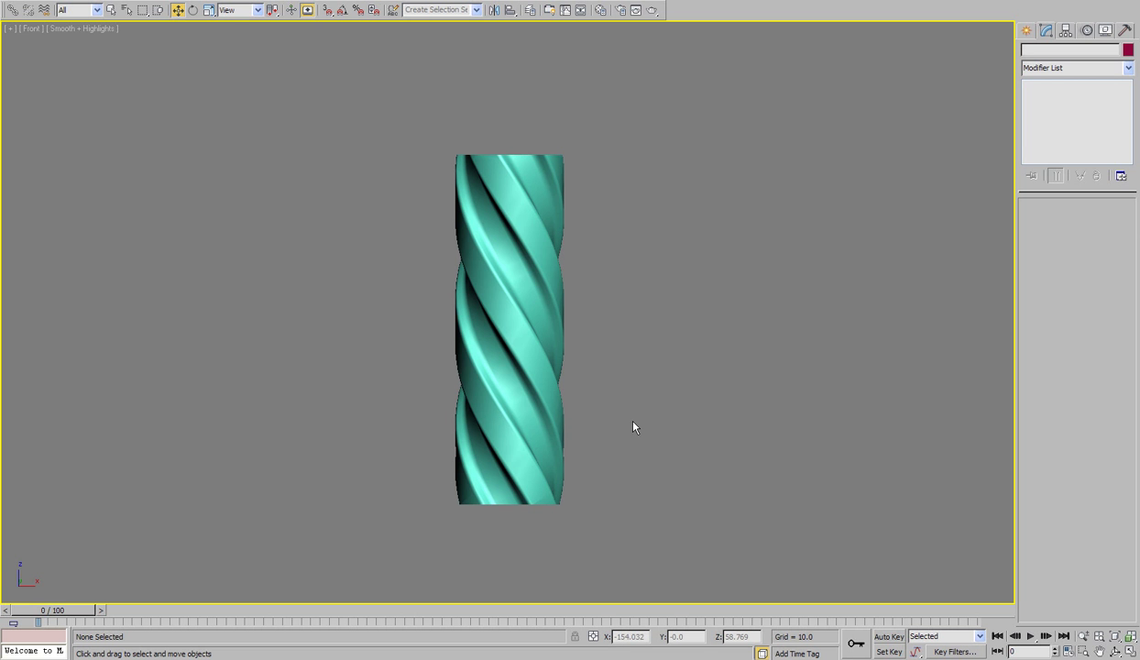
scroll(631, 425, "down", 5)
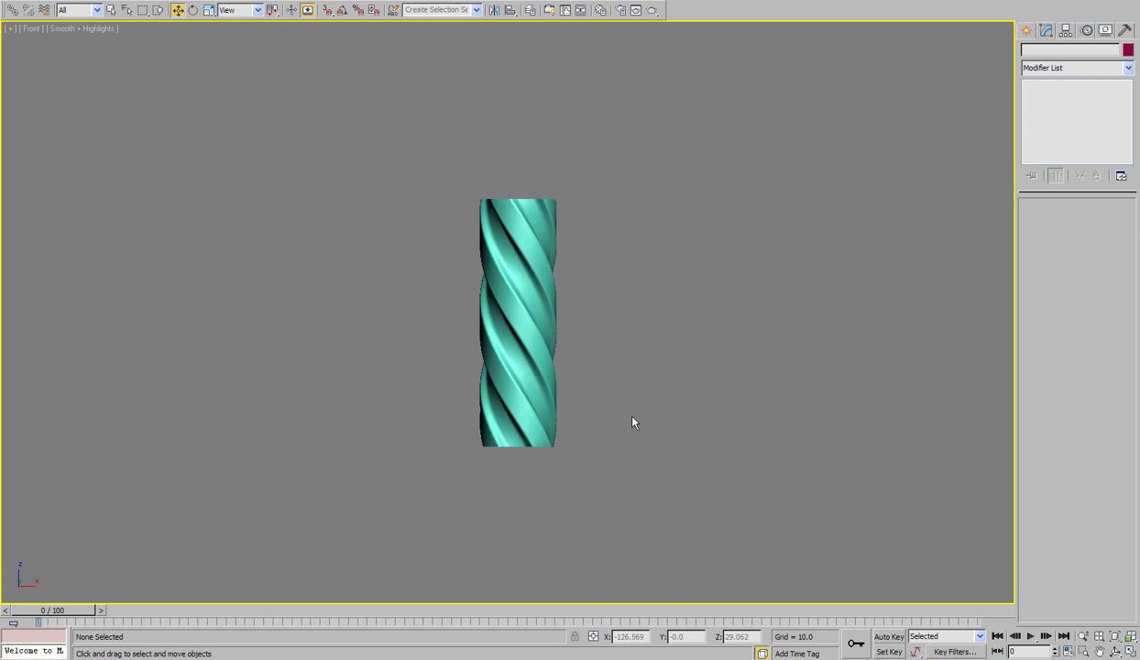
scroll(630, 426, "up", 3)
key("p")
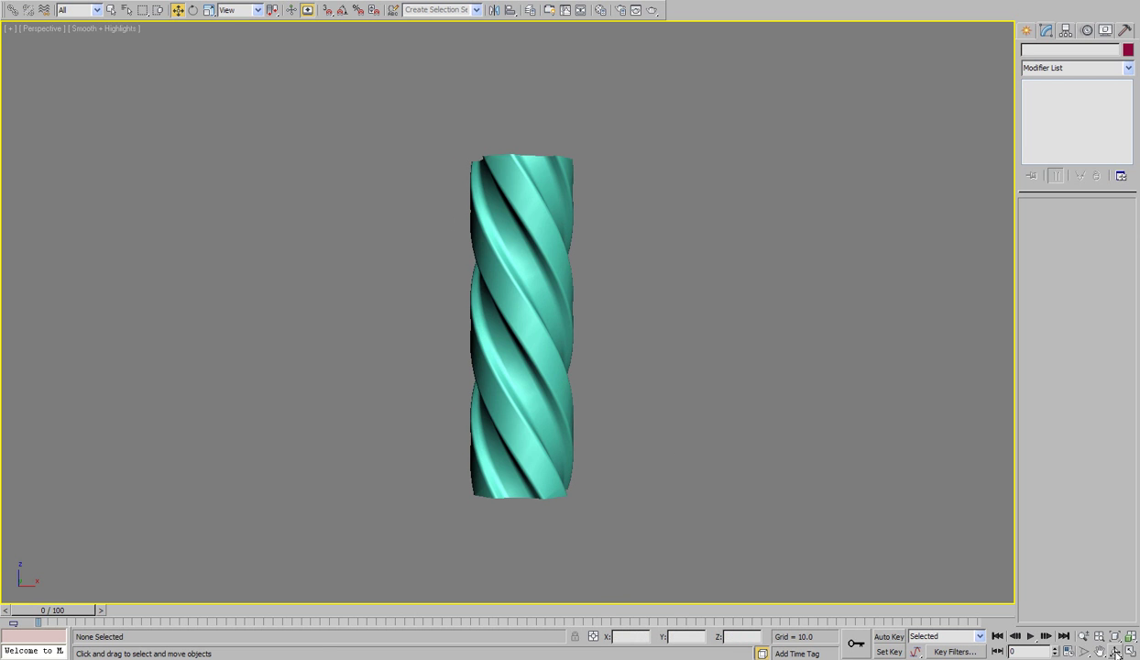
key("ctrl+r")
mouse_move(606, 395)
left_mouse_down()
mouse_move(578, 403)
mouse_move(601, 400)
left_mouse_up()
right_click(596, 396)
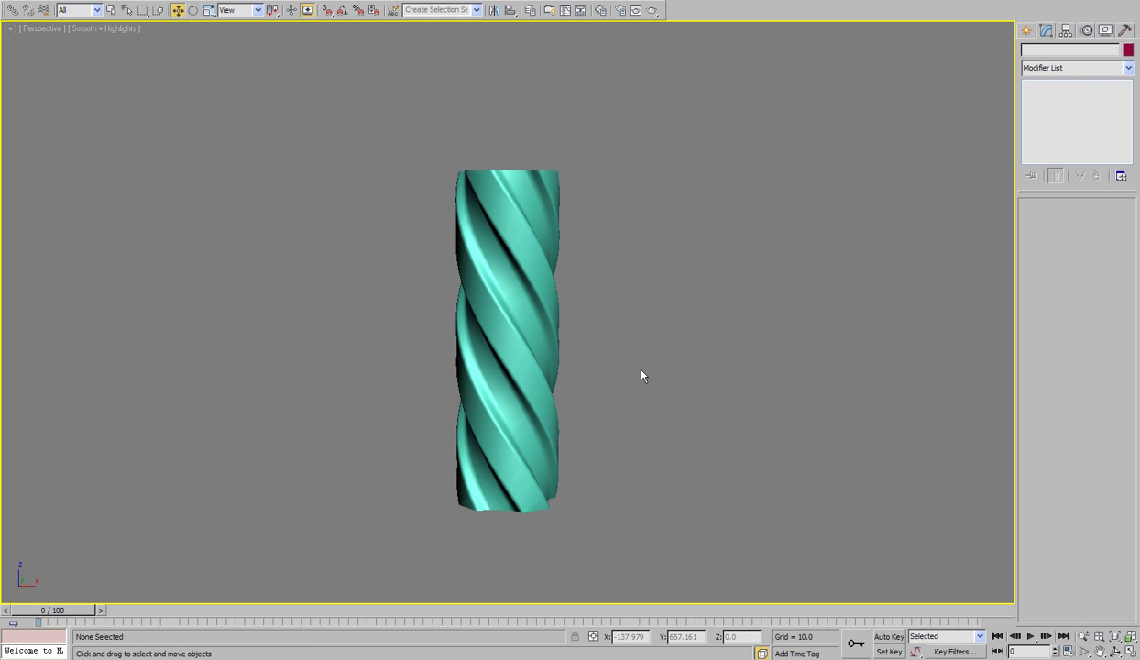
Step: Unhide All to reveal the rounded-ridge column, then pan and orbit to frame both columns
right_click(587, 384)
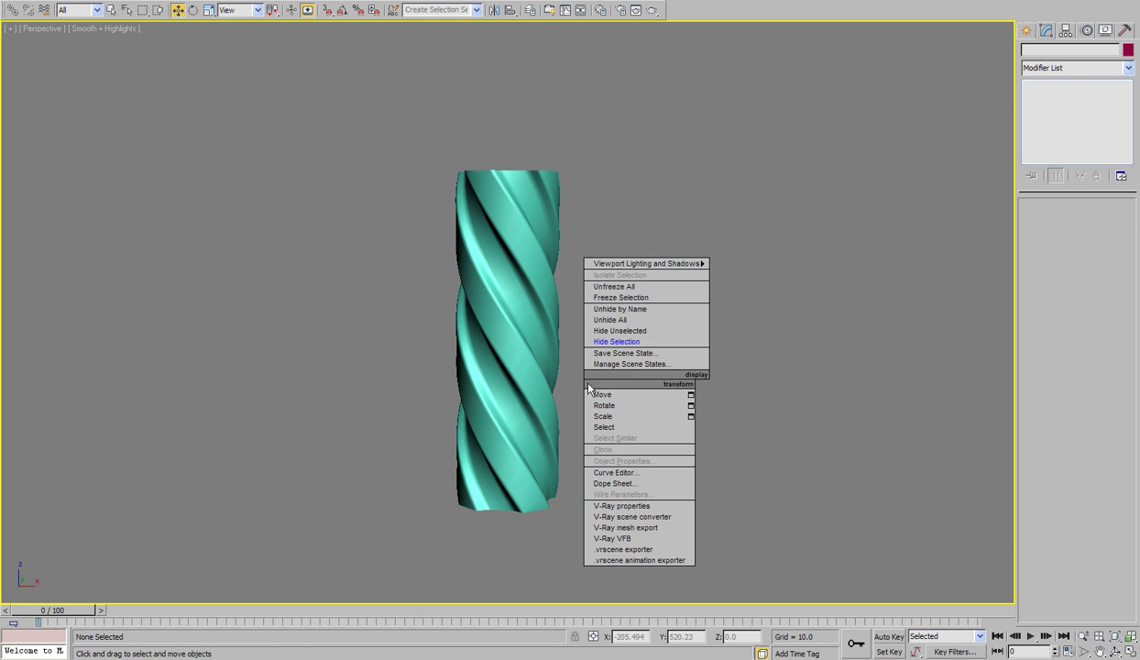
left_click(634, 315)
middle_click_drag(706, 351, 632, 336)
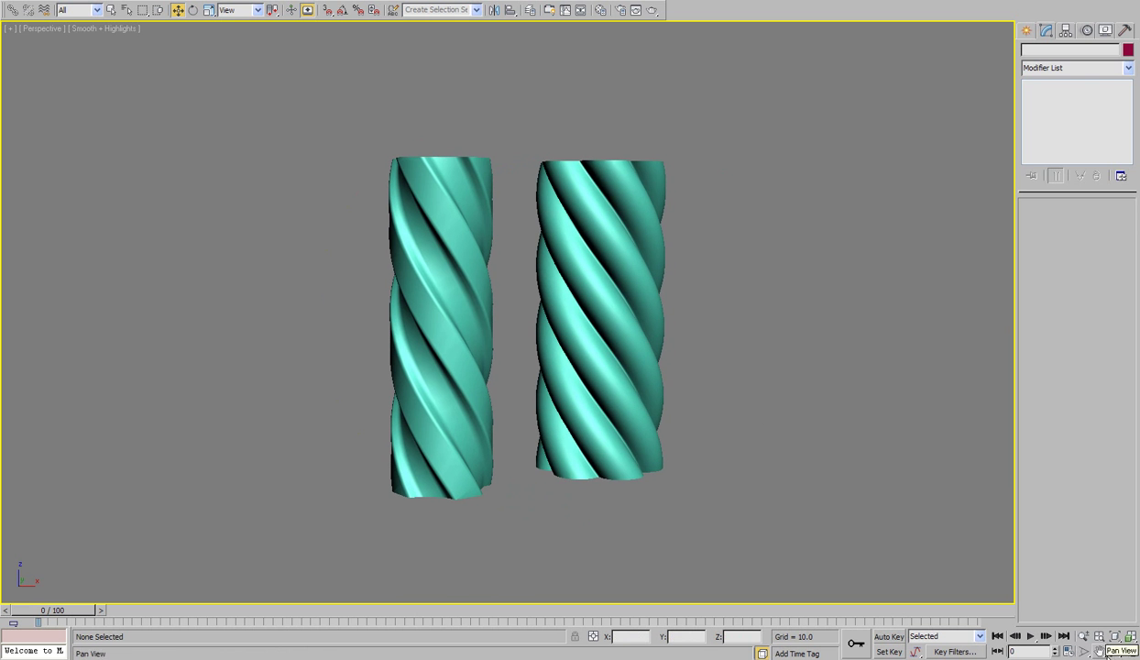
key("ctrl+r")
left_click_drag(613, 358, 568, 364)
scroll(540, 356, "down", 3)
scroll(557, 352, "up", 4)
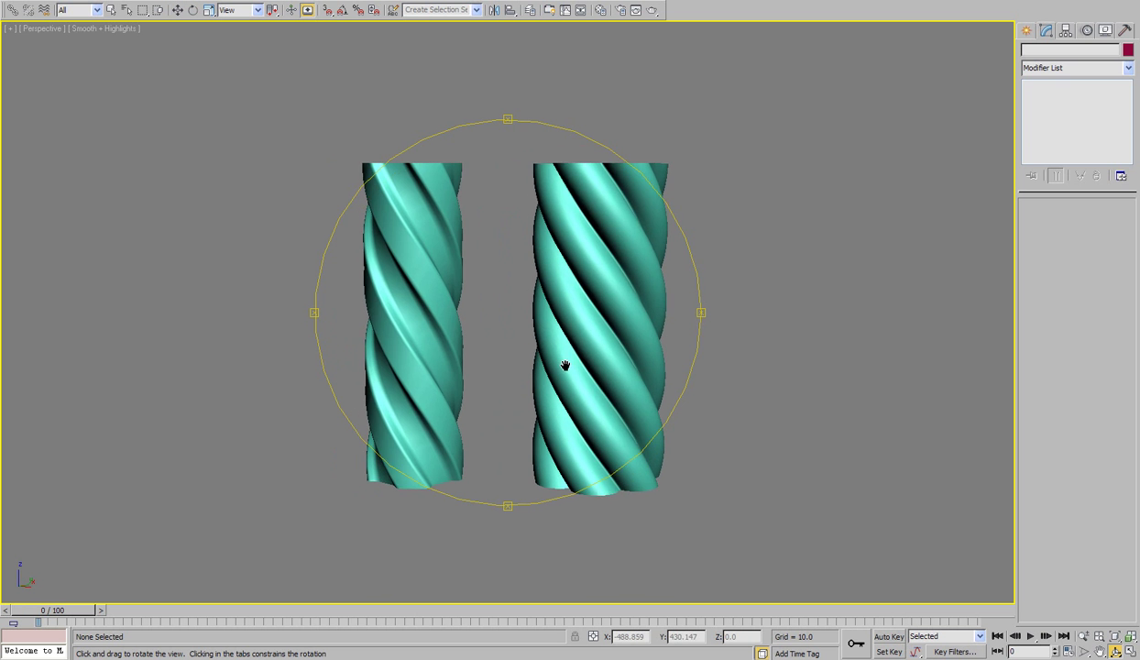
scroll(568, 364, "down", 3)
key("w")
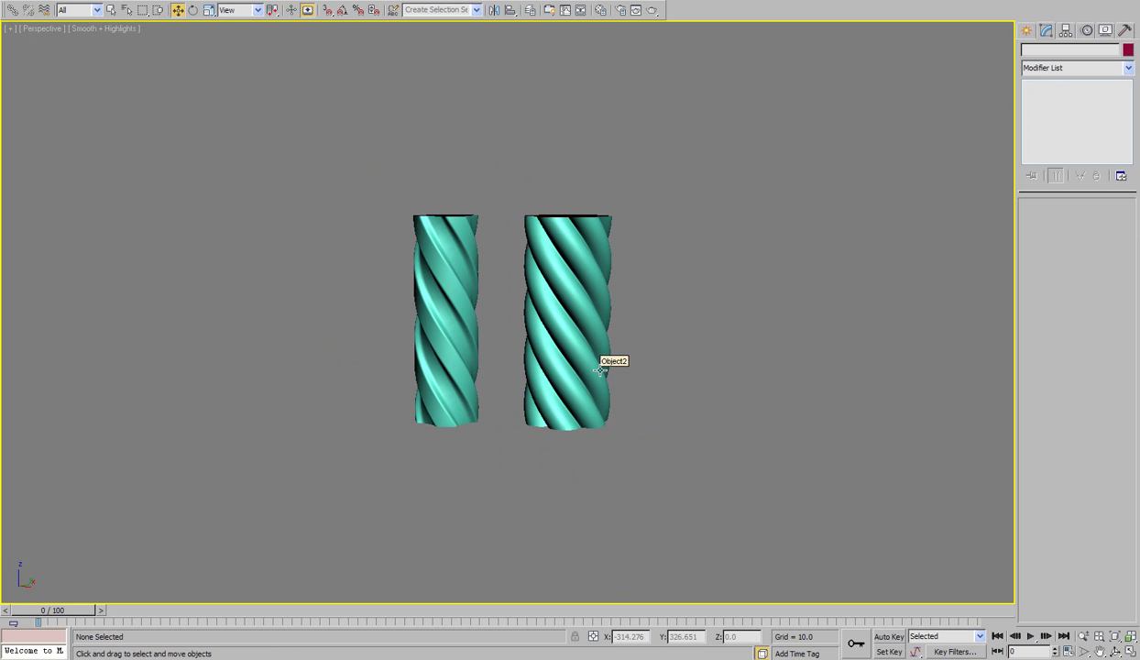
middle_click_drag(598, 377, 582, 379)
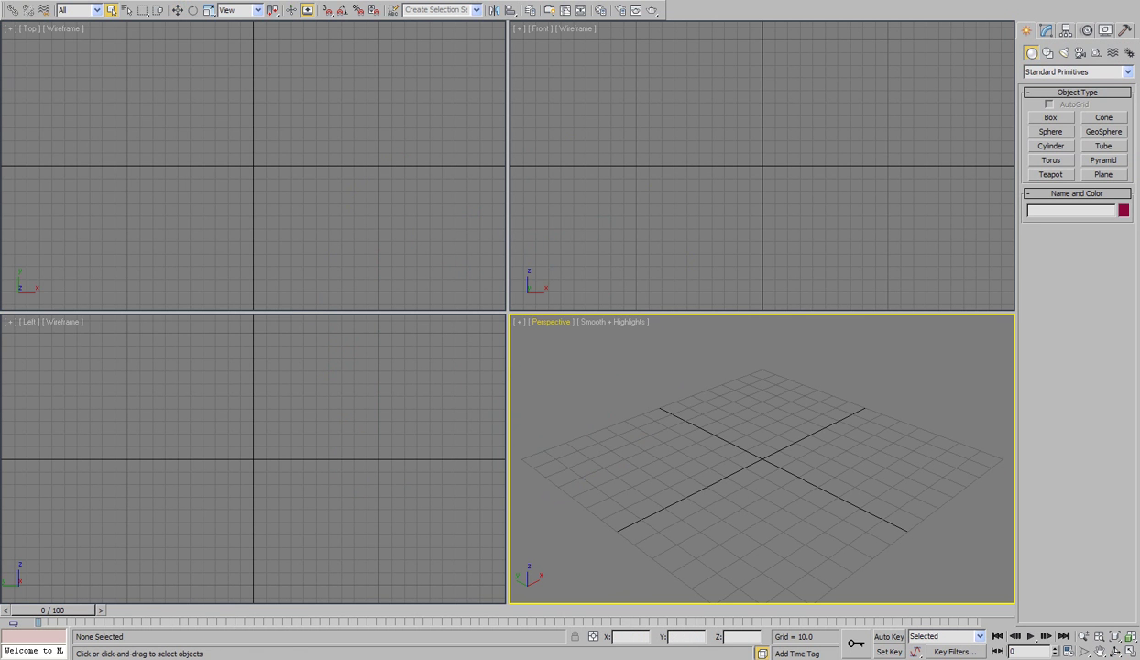
Step: Reset to a blank scene, maximize the Perspective viewport and hide the grid
left_click(13, 11)
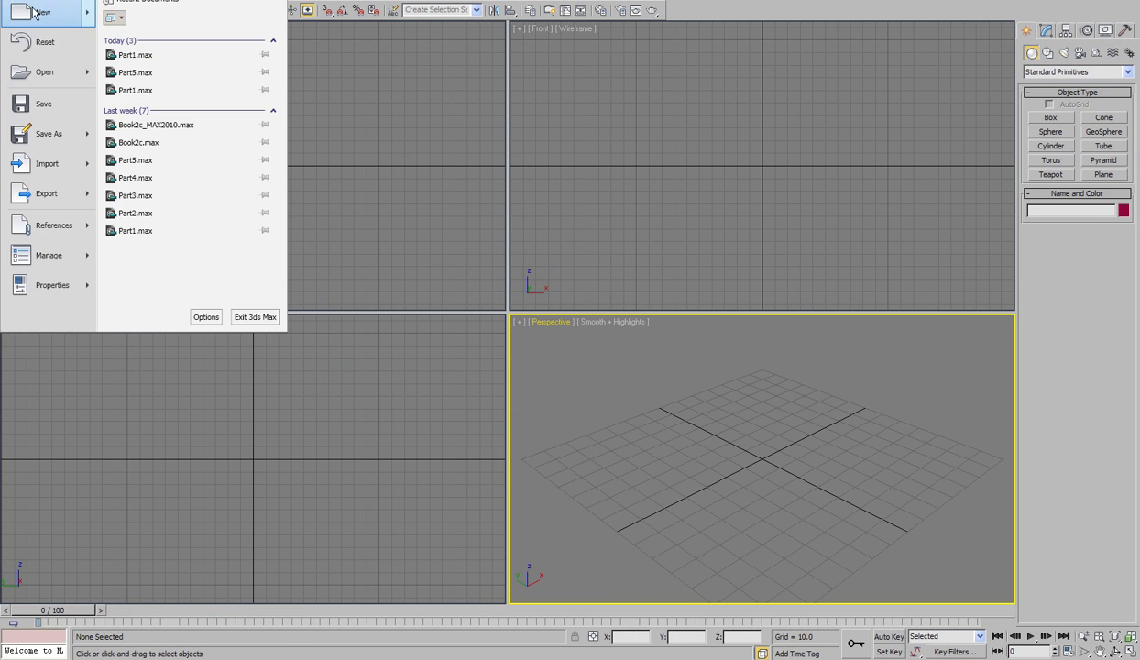
left_click(36, 41)
left_click(531, 341)
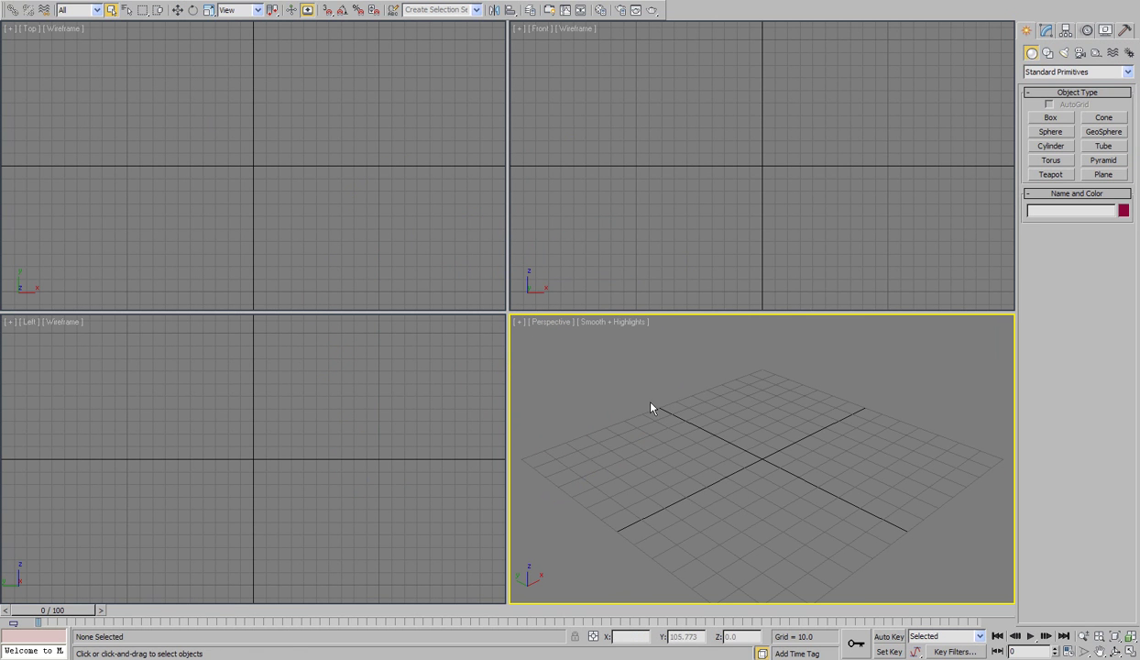
key("alt+w")
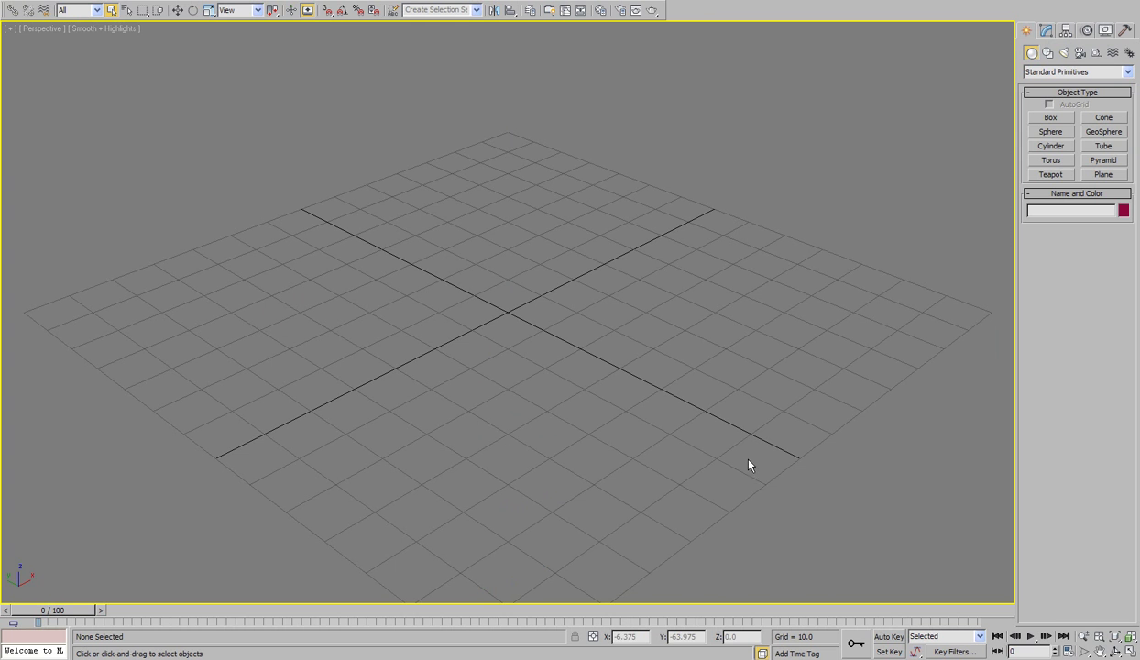
key("g")
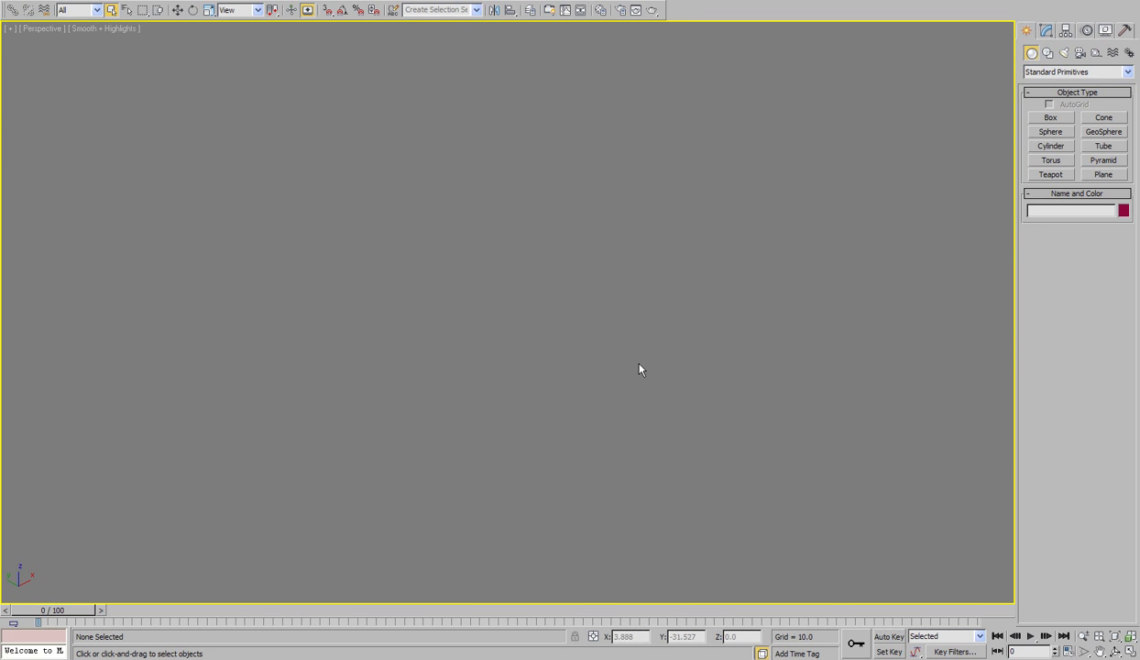
Step: Draw a square Rectangle spline, Rectangle01, about 48 by 48 units
left_click(1047, 53)
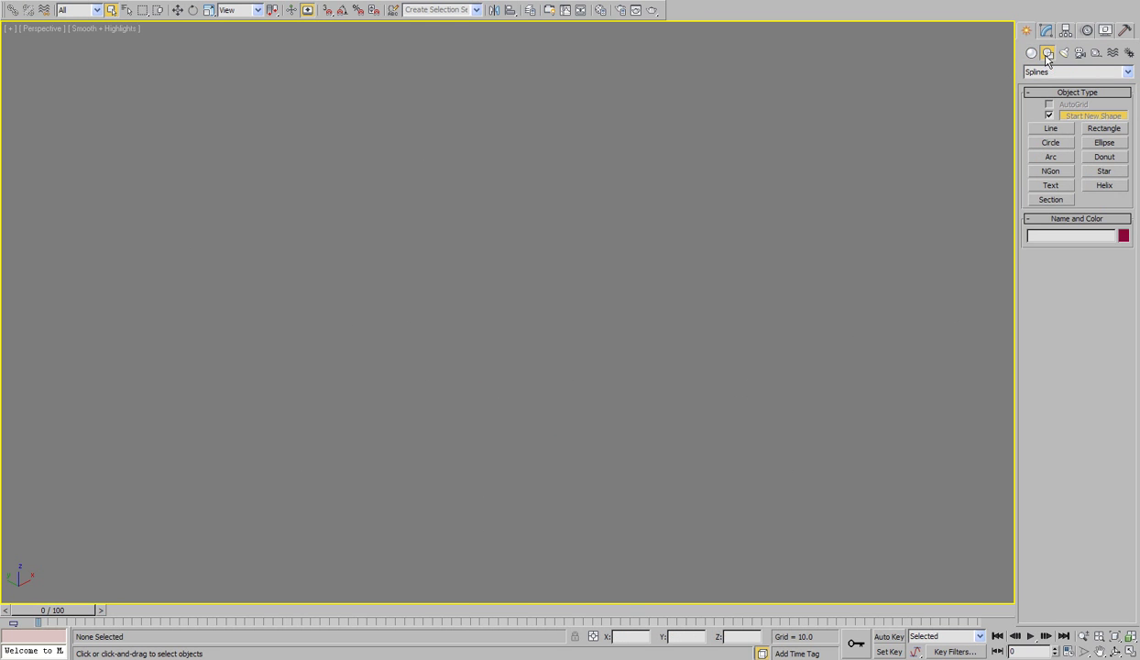
left_click(1104, 130)
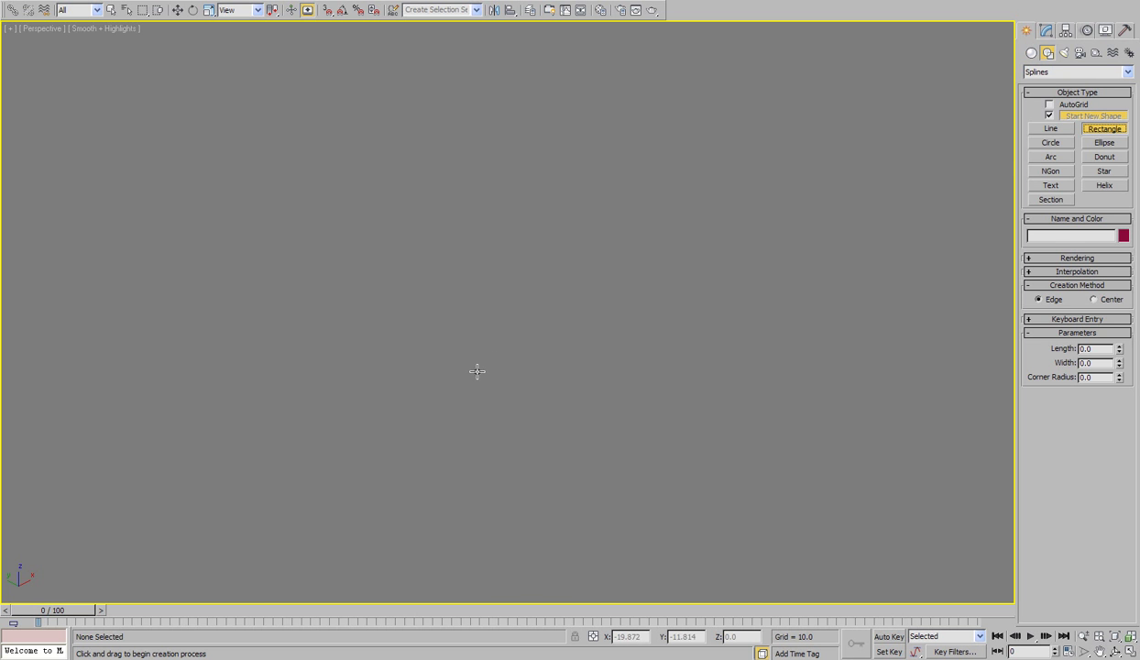
left_click_drag(510, 371, 618, 263, "ctrl")
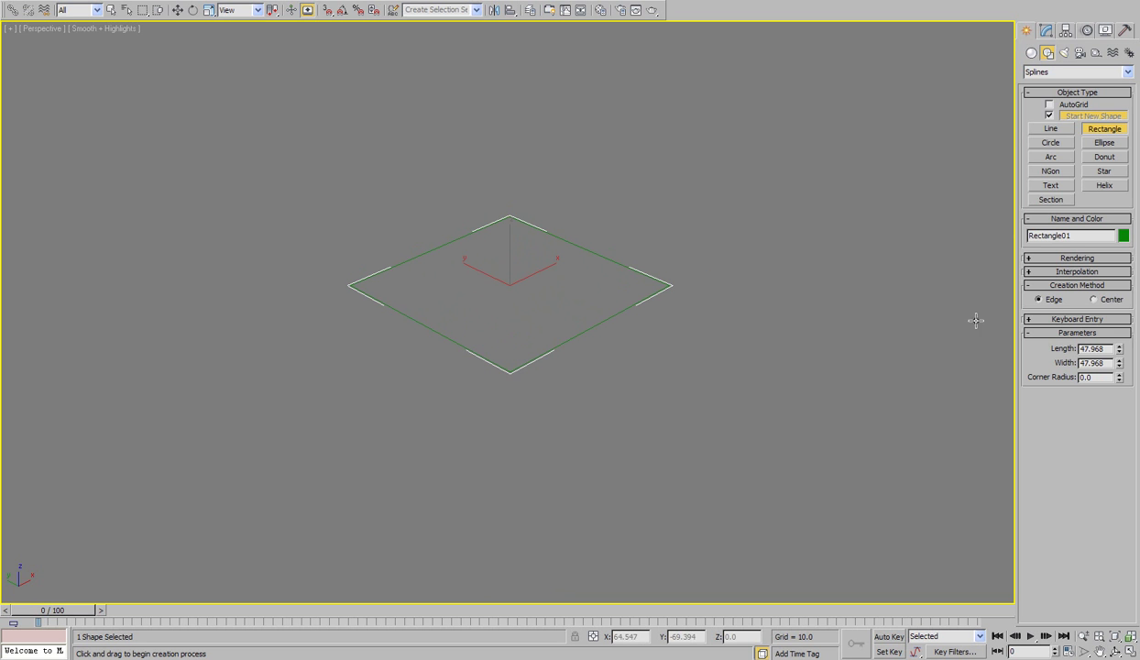
Step: Set Rectangle01's Length and Width to 50 in the Modify panel, then reselect it
left_click(1048, 35)
left_click_drag(1102, 249, 1072, 252)
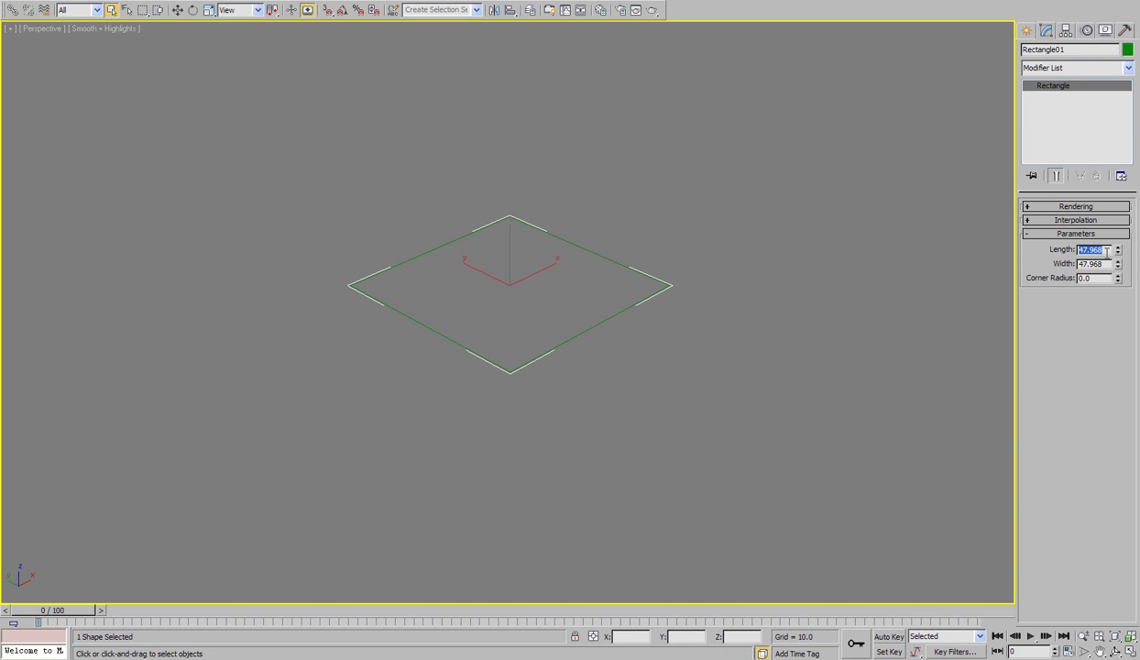
type("50")
key("Tab")
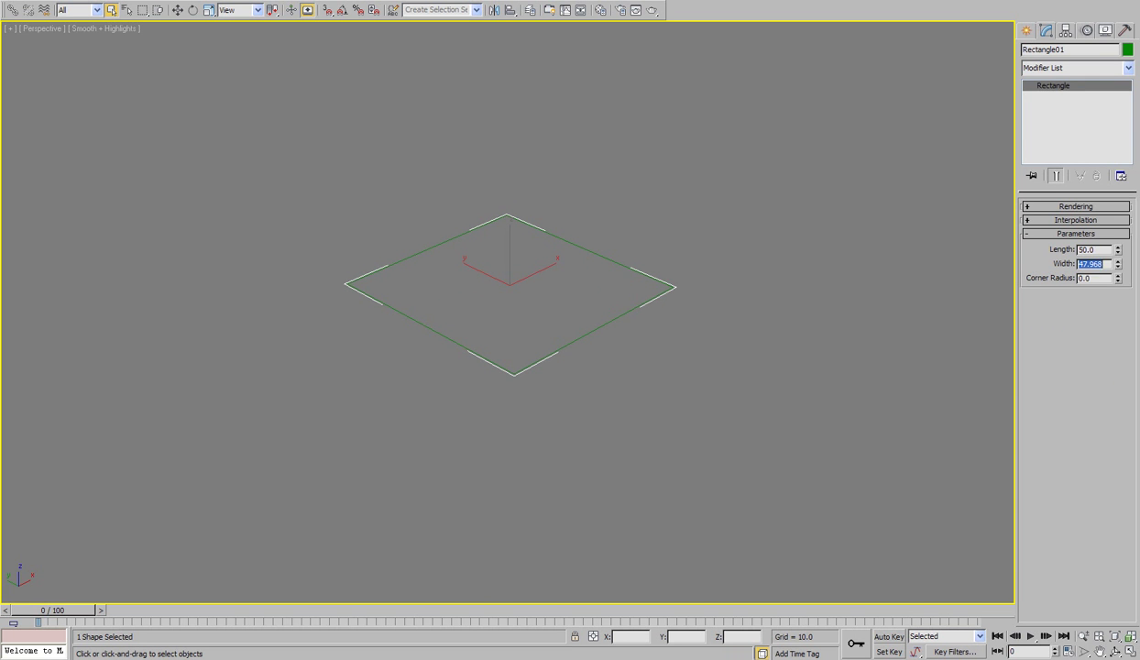
type("50")
key("Tab")
middle_click_drag(816, 284, 707, 293)
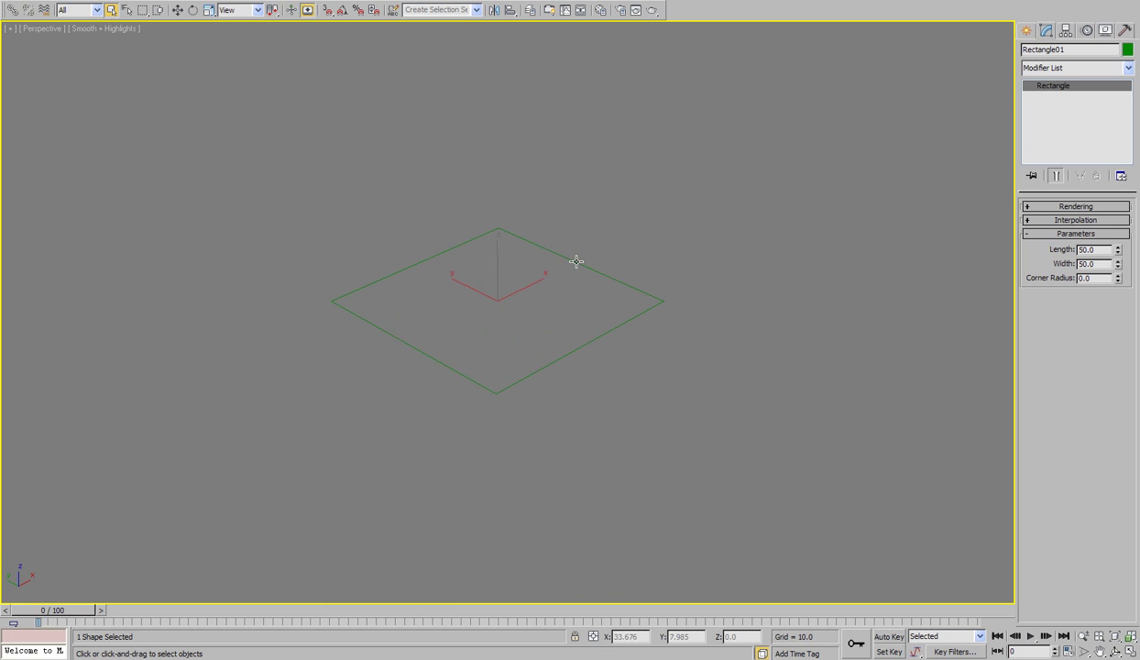
middle_click_drag(577, 259, 564, 265)
left_click(614, 287)
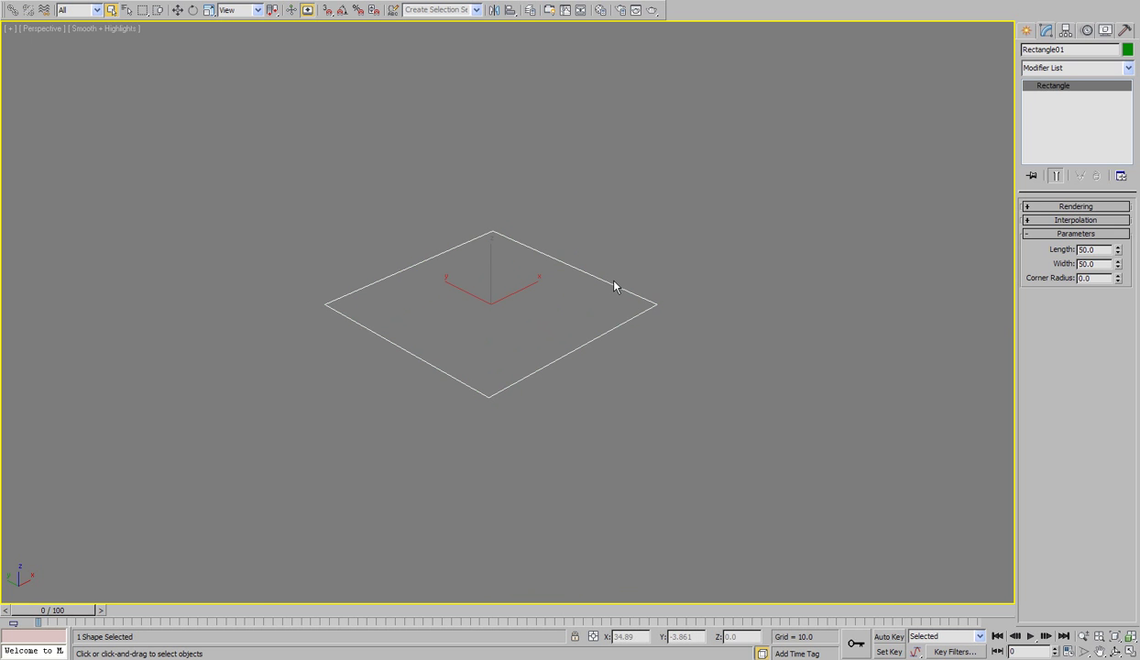
Step: Convert the rectangle to an editable spline and make its vertices Corner type
right_click(518, 238)
mouse_move(569, 363)
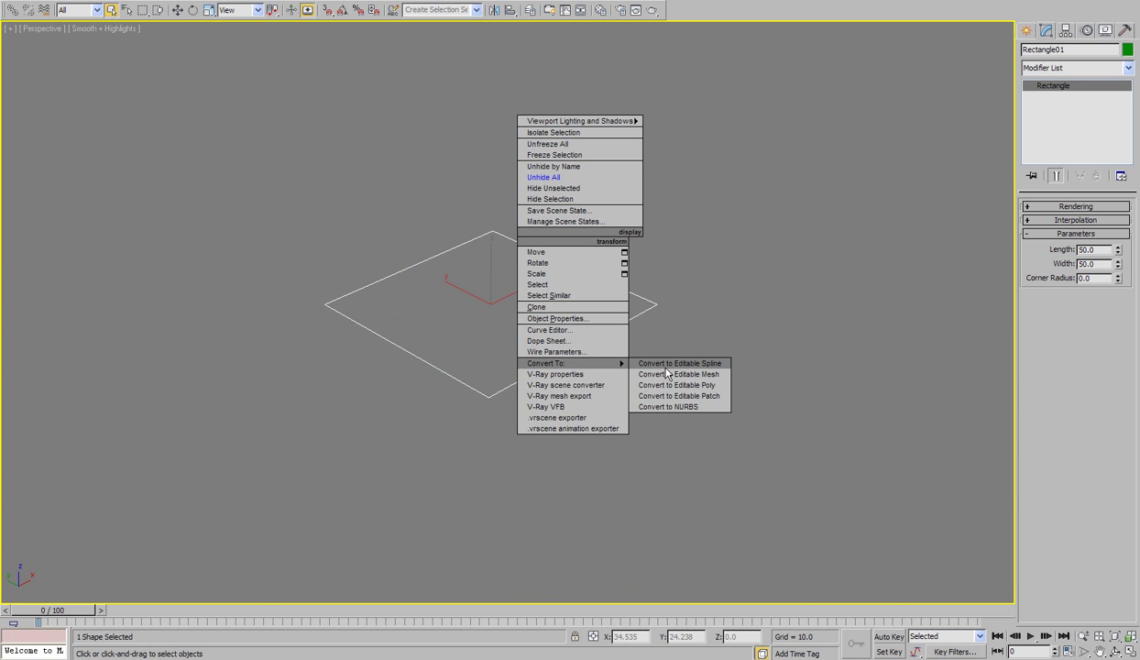
left_click(652, 363)
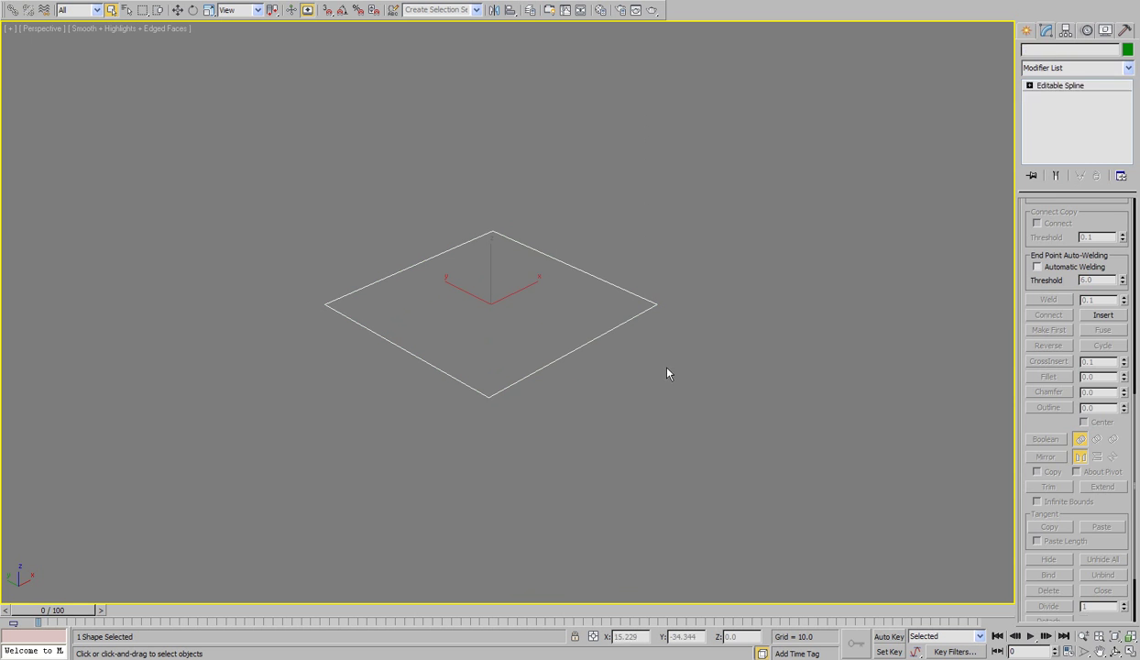
left_click(1030, 85)
left_click(1049, 96)
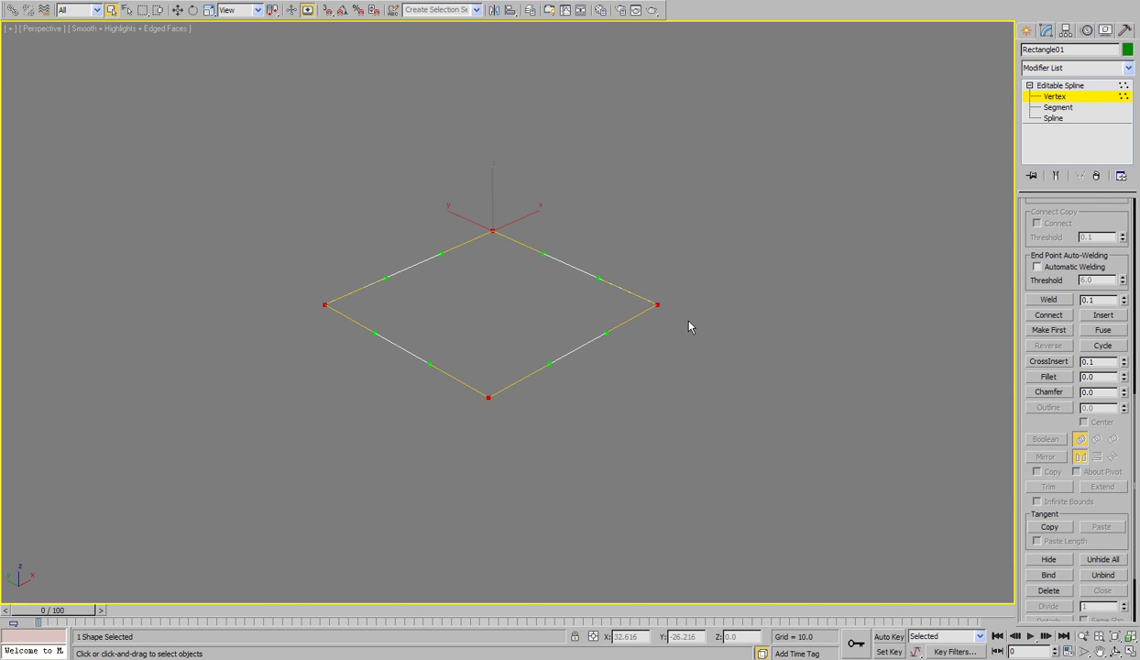
right_click(656, 302)
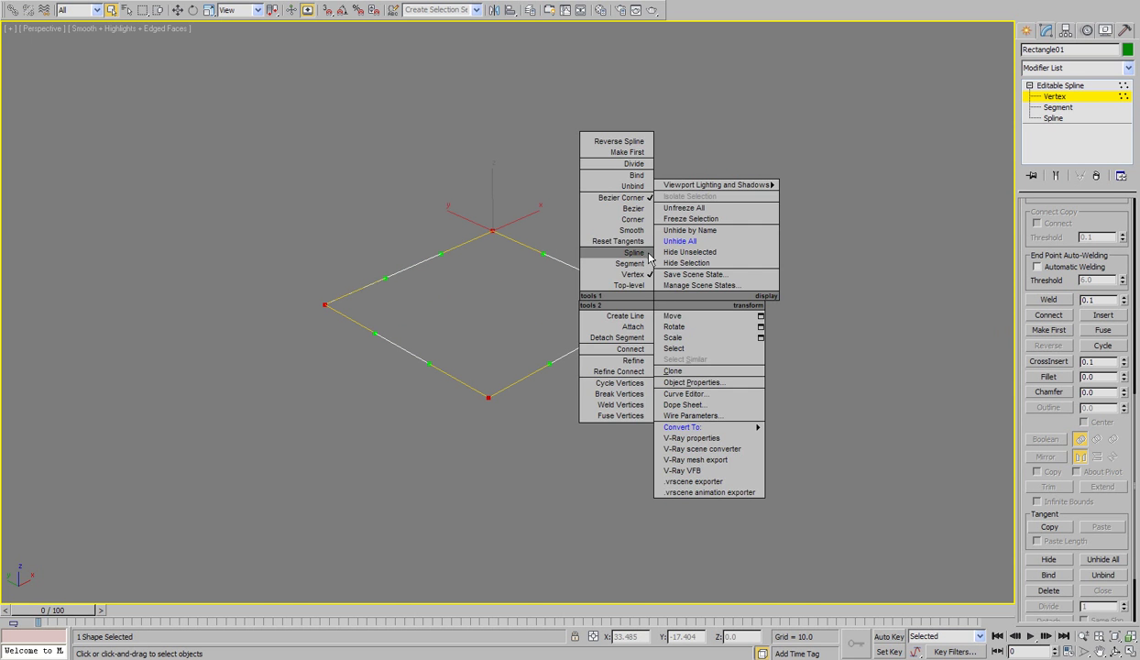
left_click(629, 219)
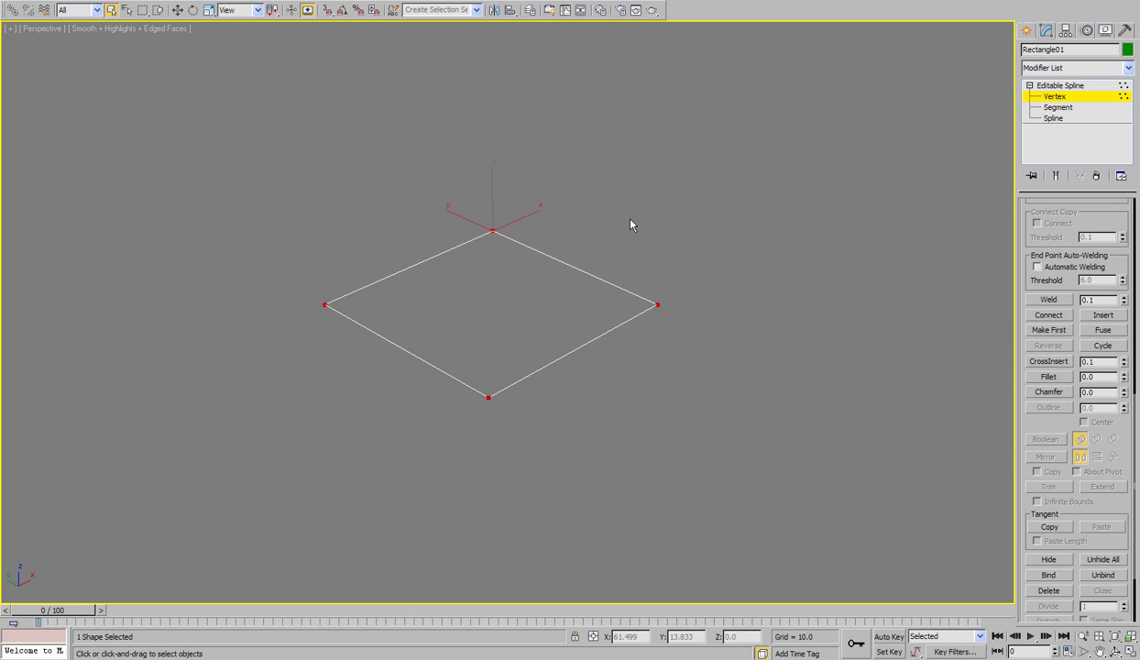
Step: Make all of the rectangle's segments Line type, then return to Vertex level
left_click(1056, 107)
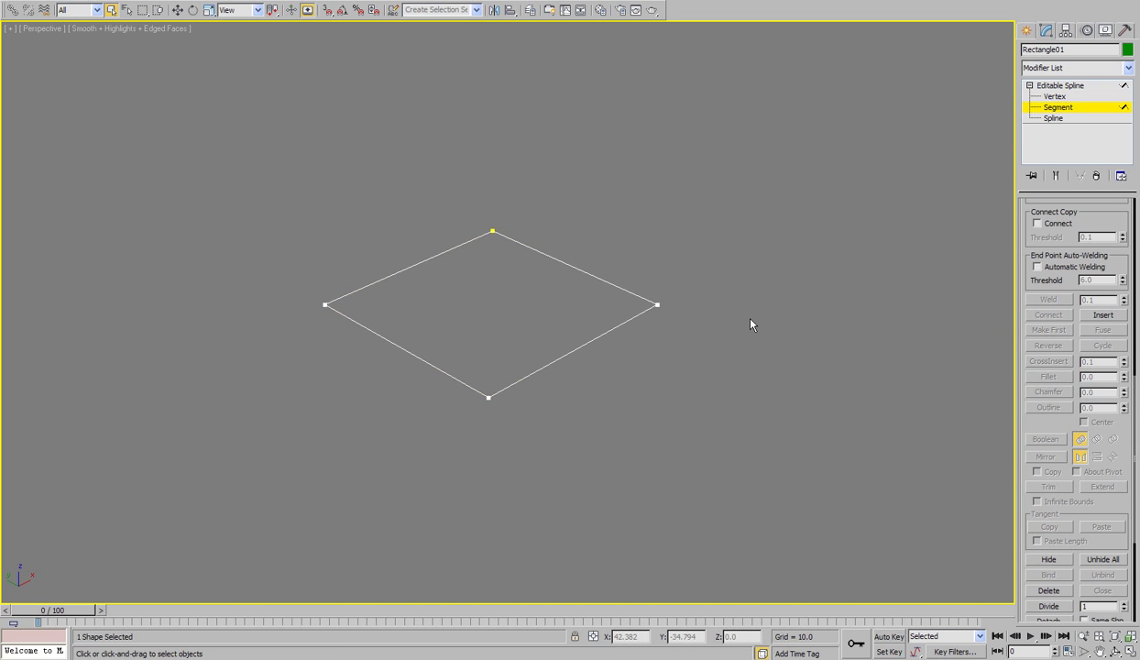
key("ctrl+a")
right_click(640, 308)
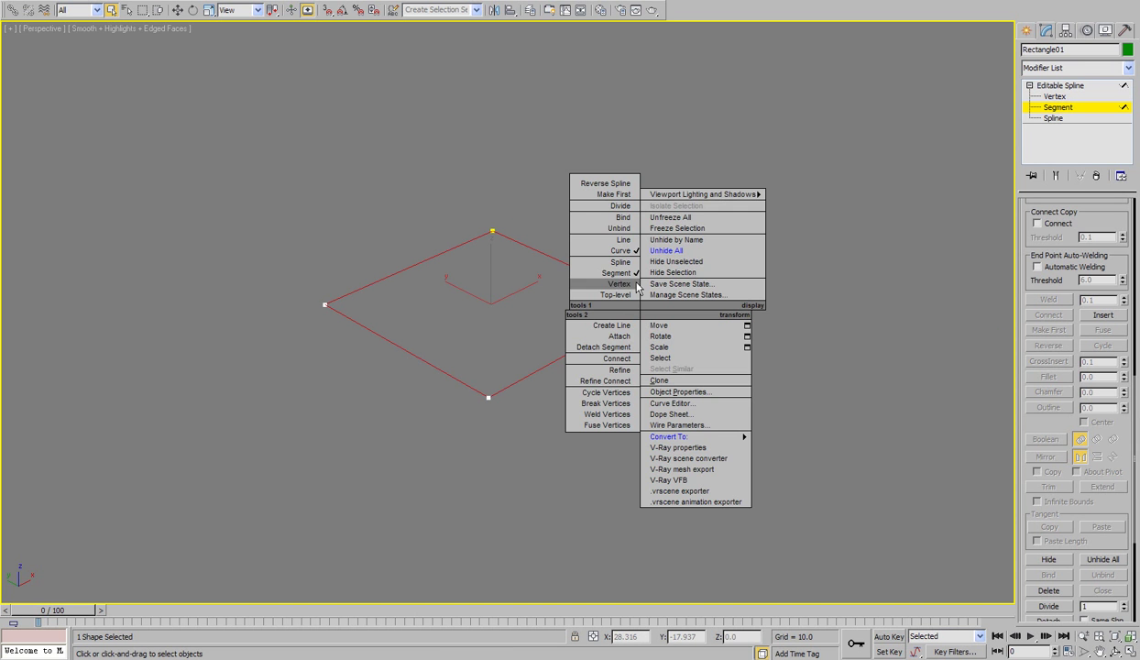
left_click(604, 239)
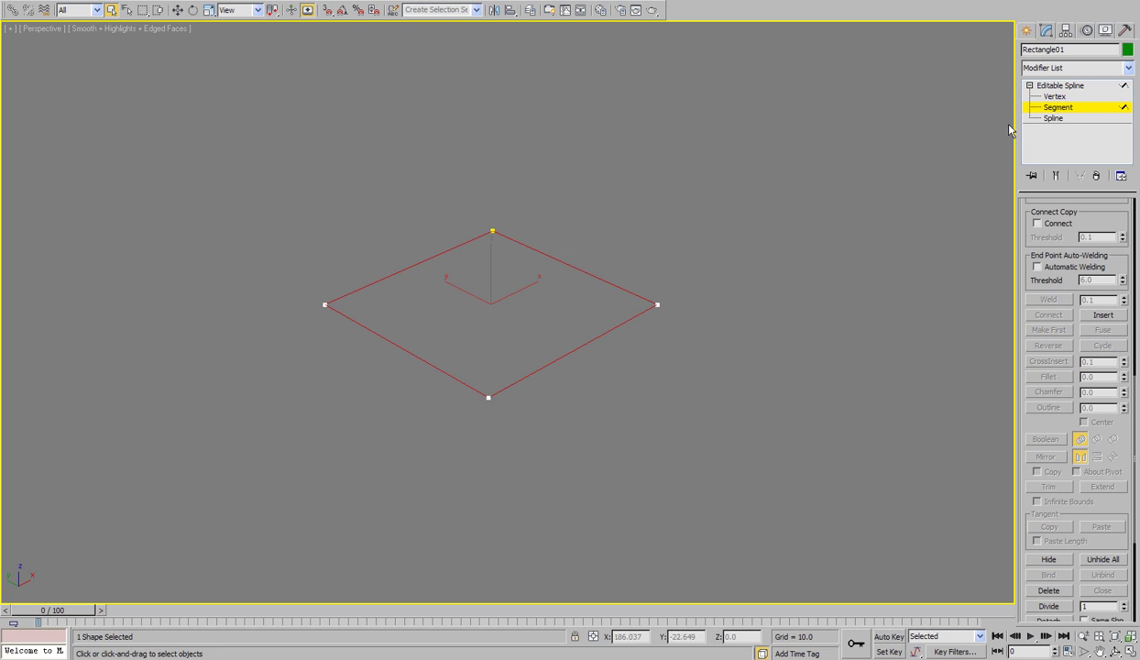
left_click(1054, 97)
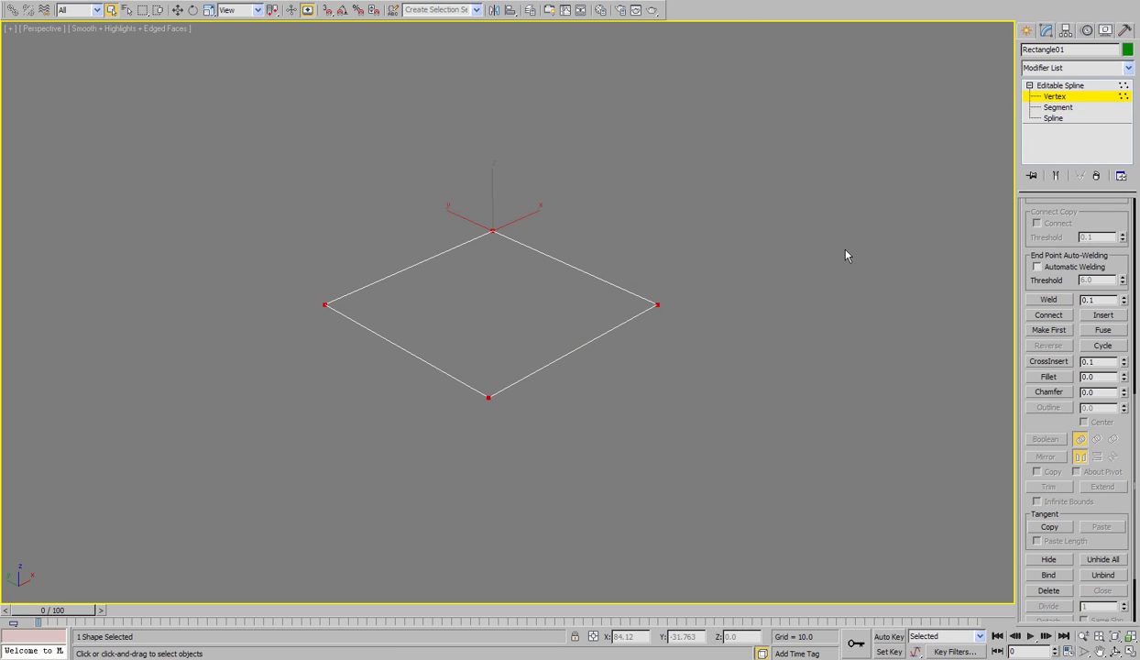
Step: In Top view with zoom extents, Chamfer the four corner vertices into an octagon
key("t")
key("z")
scroll(773, 285, "down", 4)
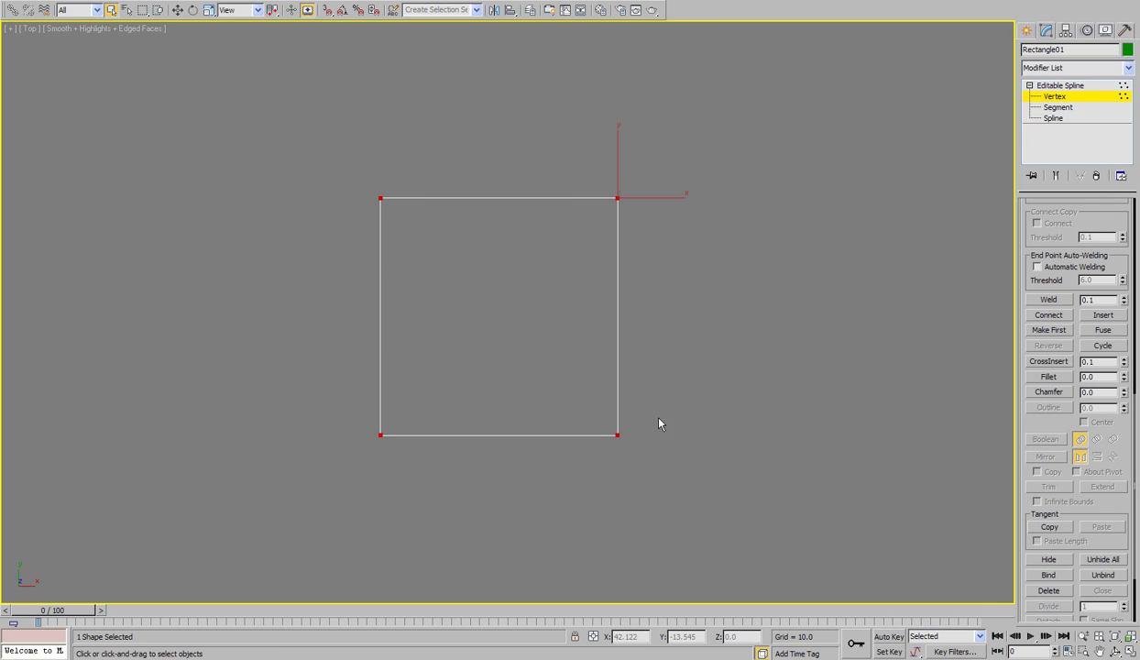
left_click(1049, 392)
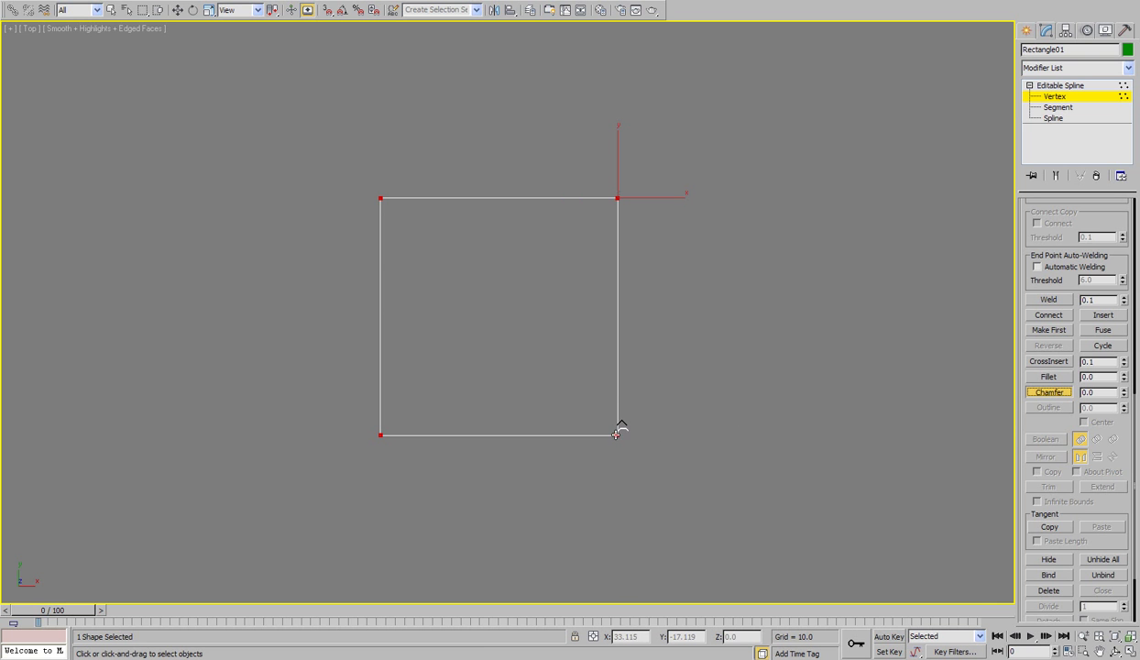
left_click_drag(618, 435, 685, 365)
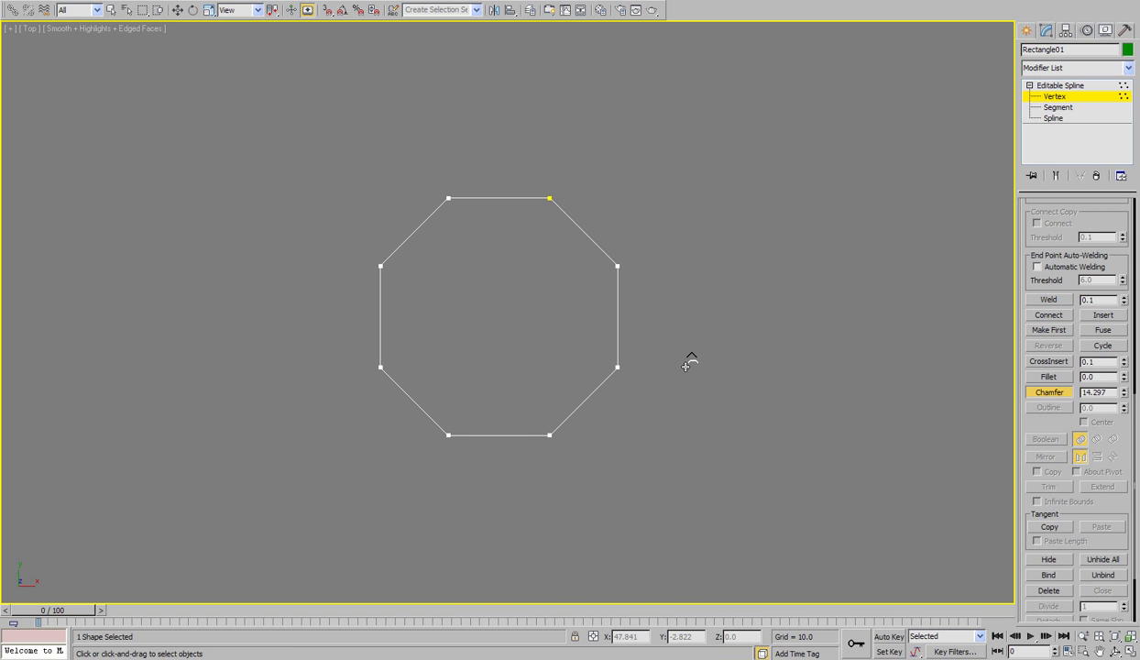
left_click_drag(685, 366, 687, 365)
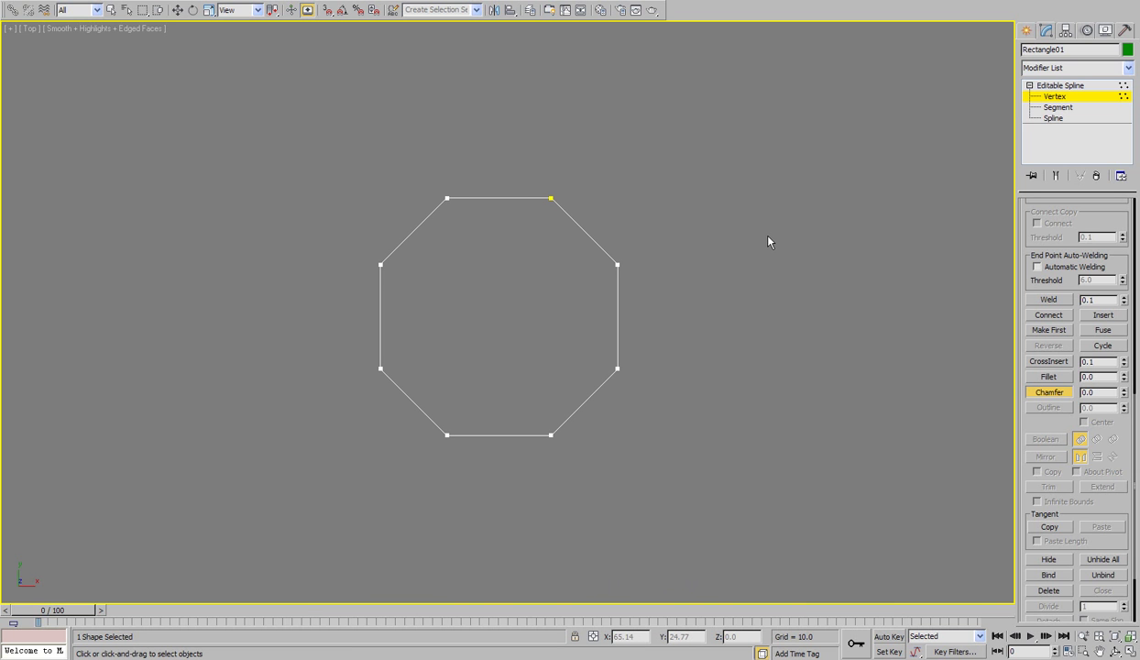
key("w")
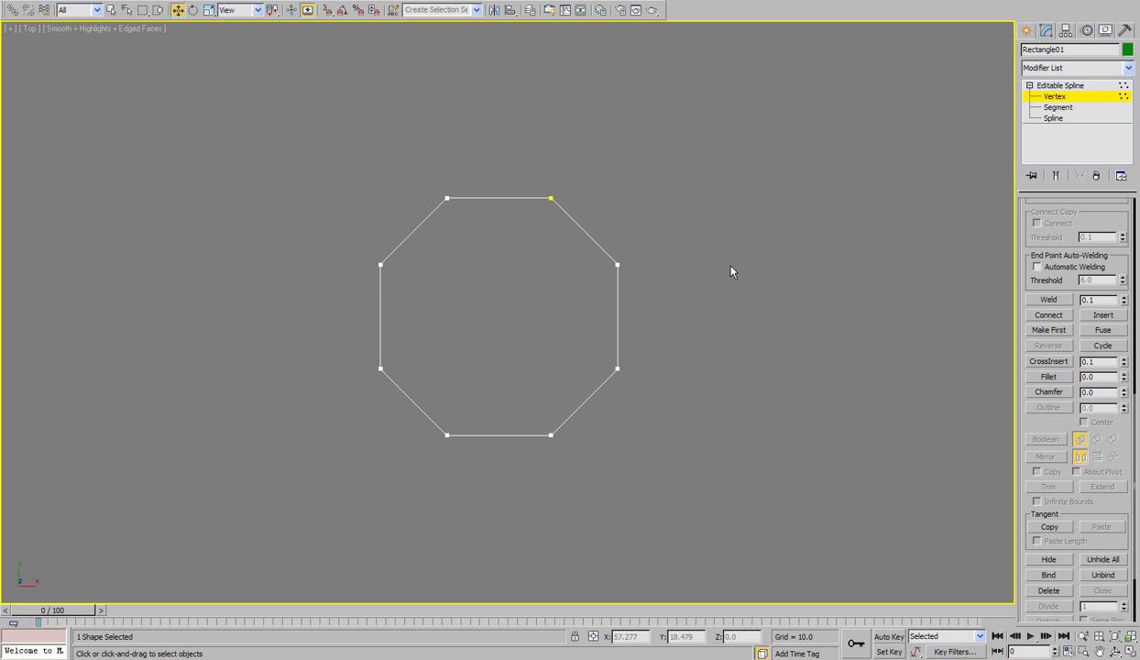
Step: Set all eight octagon vertices to Corner and chamfer each by about 1.287 units
left_click_drag(705, 141, 331, 464)
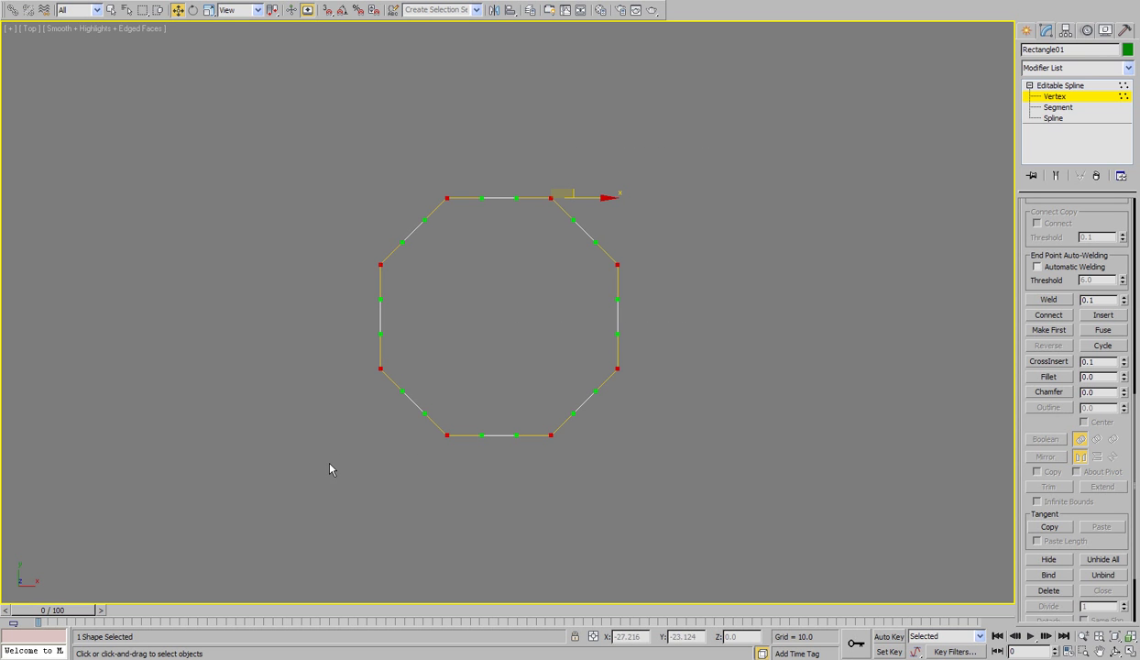
right_click(611, 259)
left_click(587, 179)
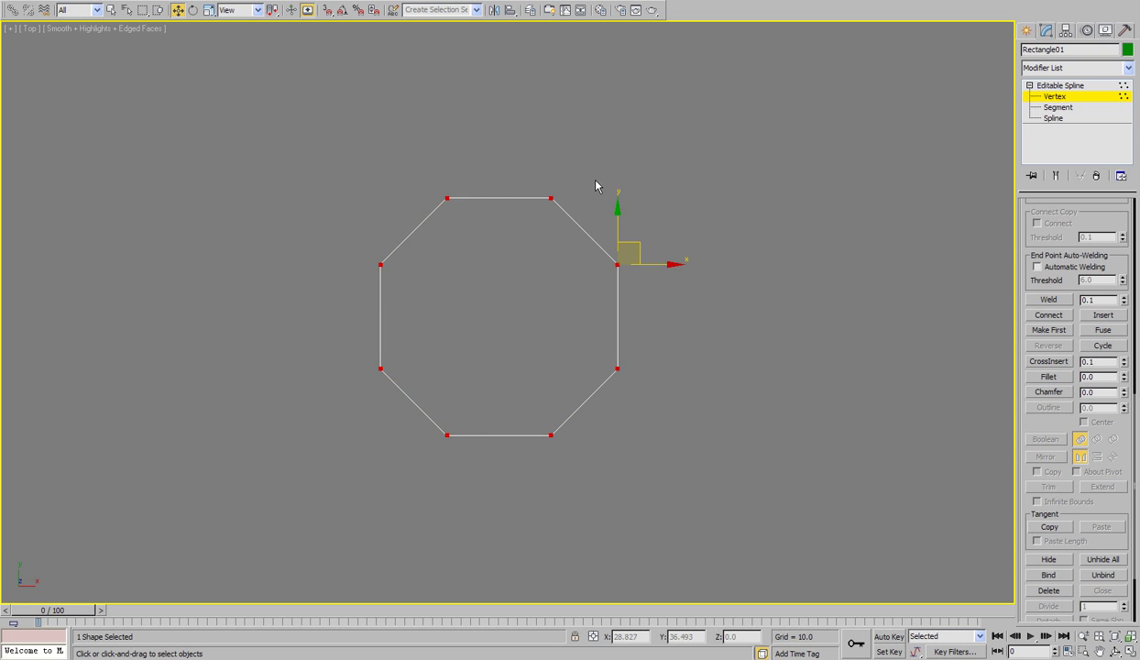
left_click(1049, 392)
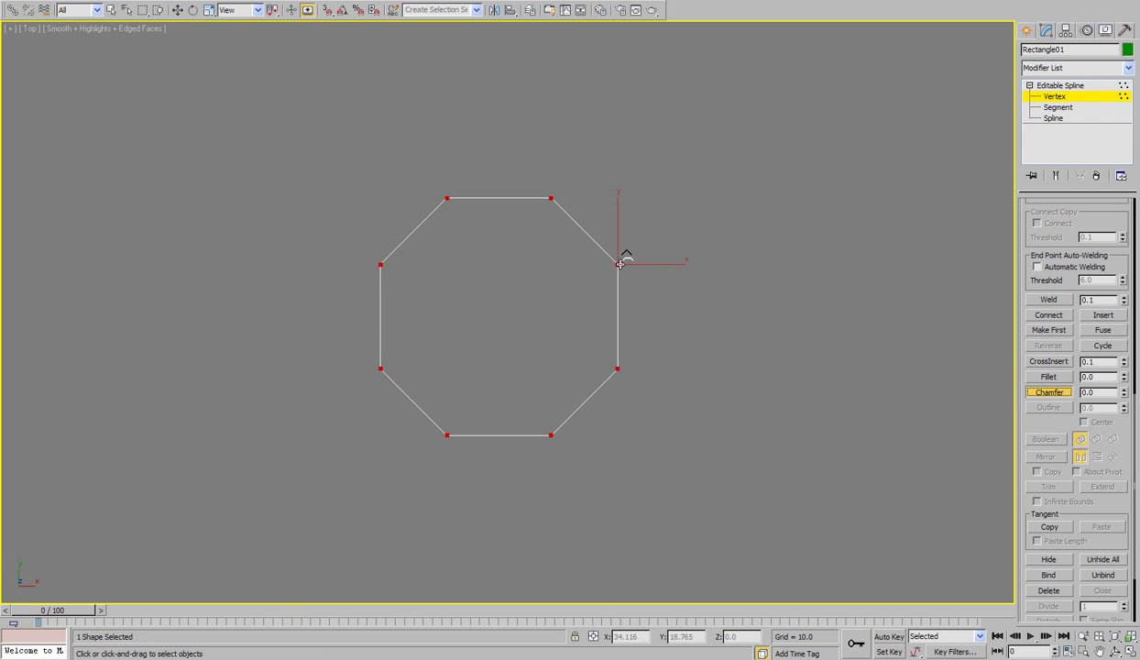
mouse_move(620, 256)
left_mouse_down()
mouse_move(642, 247)
mouse_move(633, 257)
left_mouse_up()
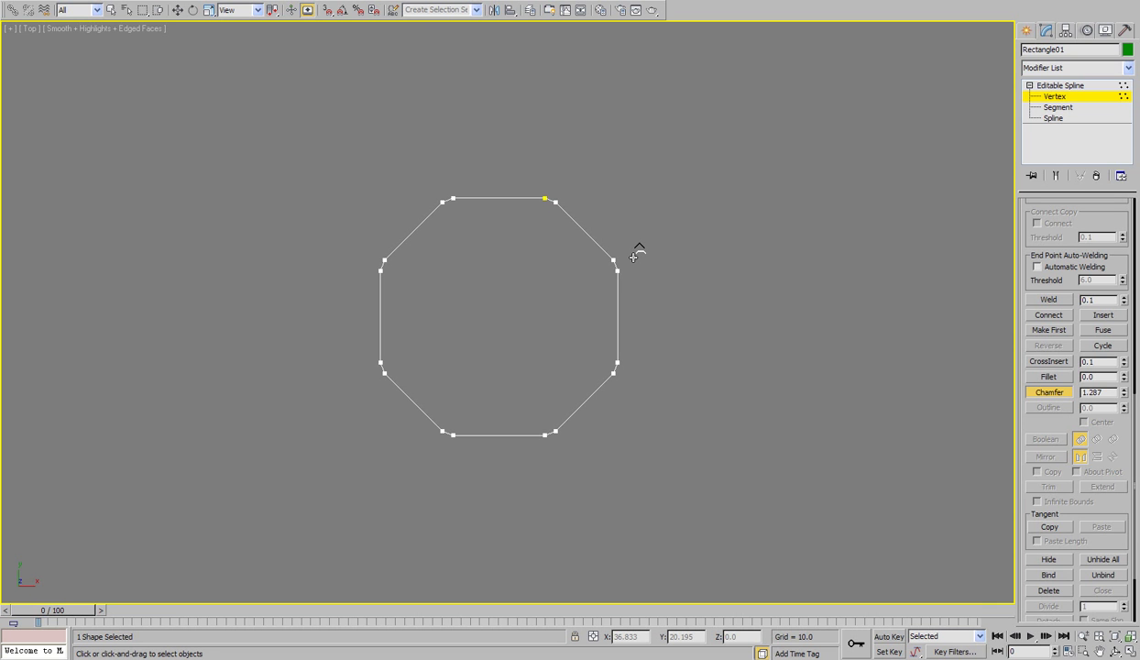
left_click_drag(633, 256, 638, 246)
key("w")
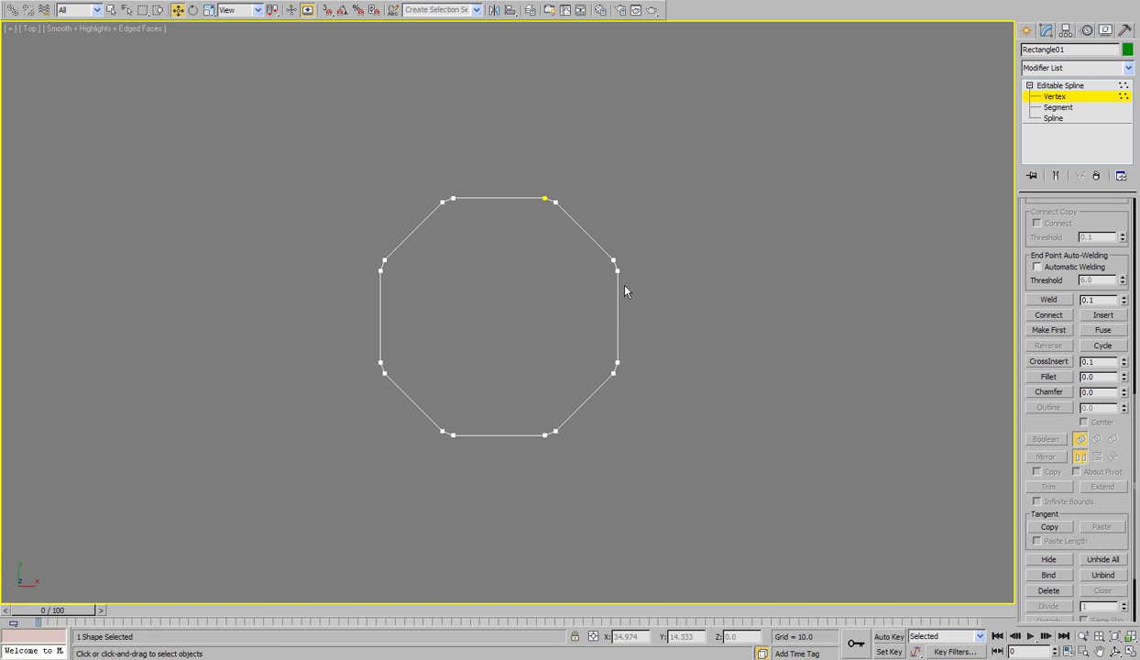
Step: Set all vertices to Corner, then select the four straight top, bottom, left and right segments
key("ctrl+a")
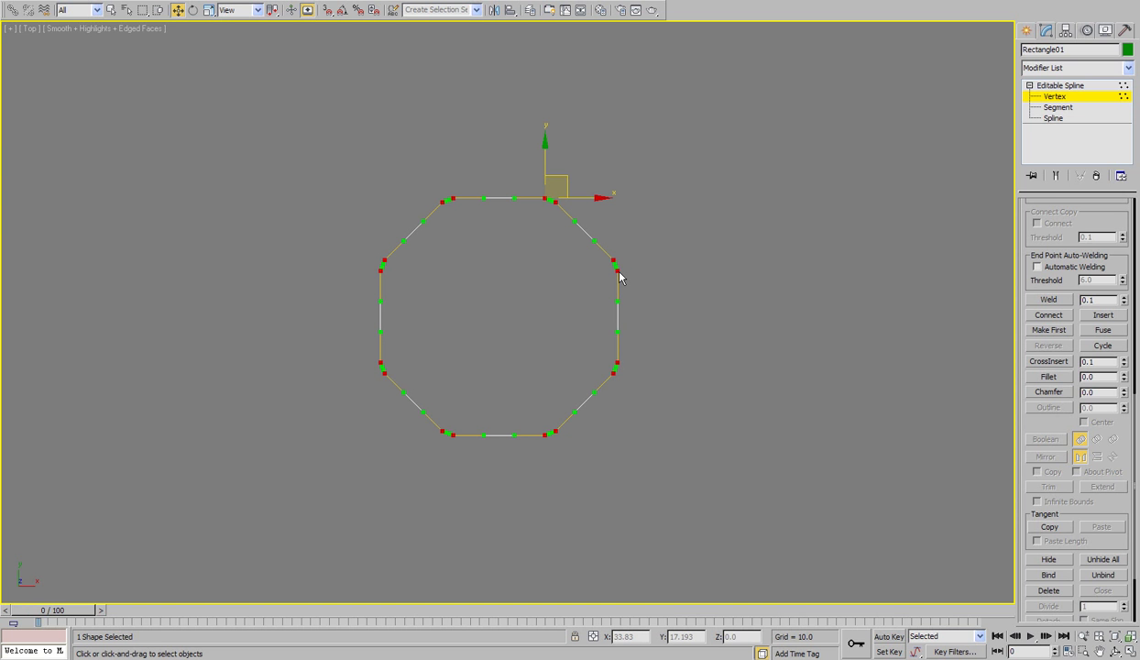
right_click(611, 266)
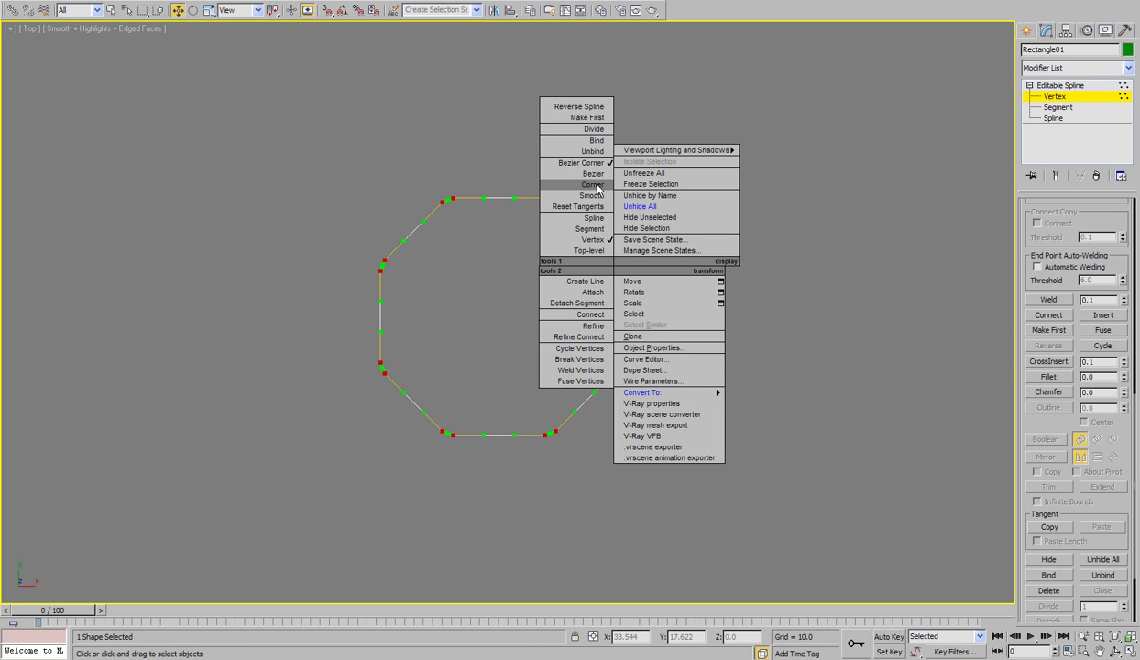
left_click(598, 188)
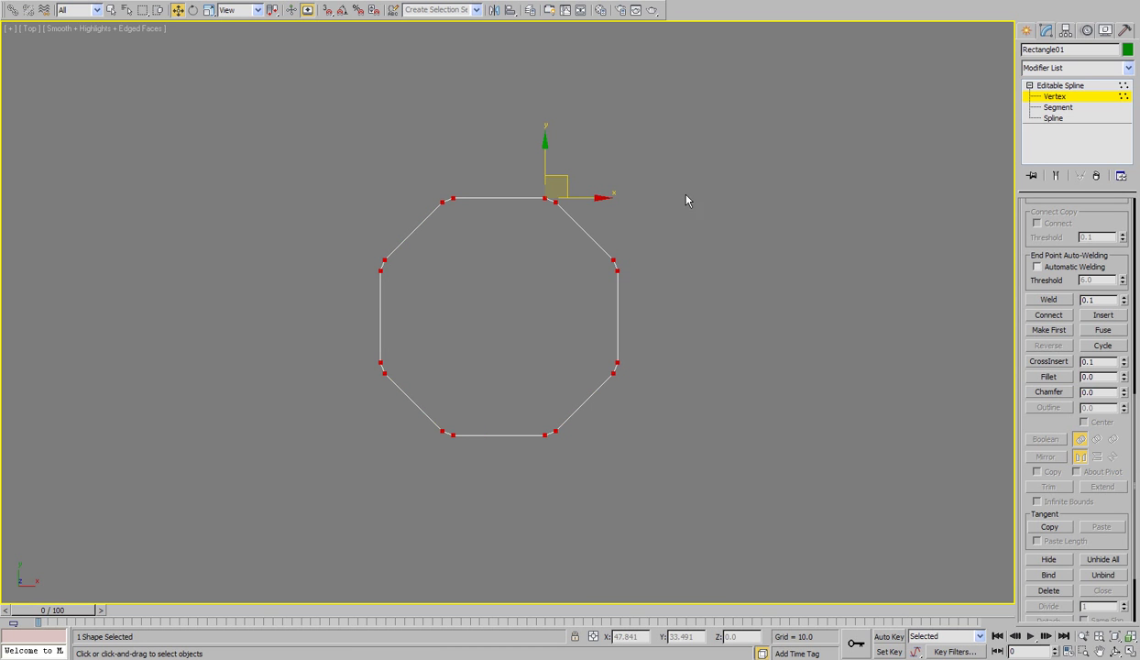
left_click(1057, 108)
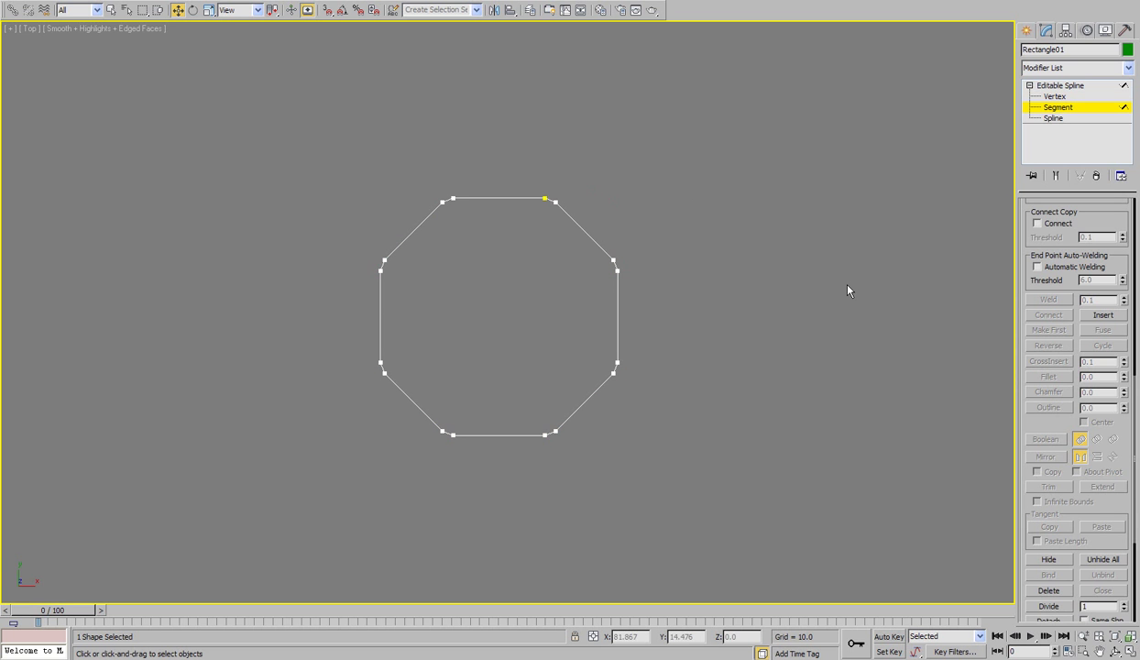
left_click_drag(759, 312, 296, 313)
left_click_drag(494, 141, 488, 544)
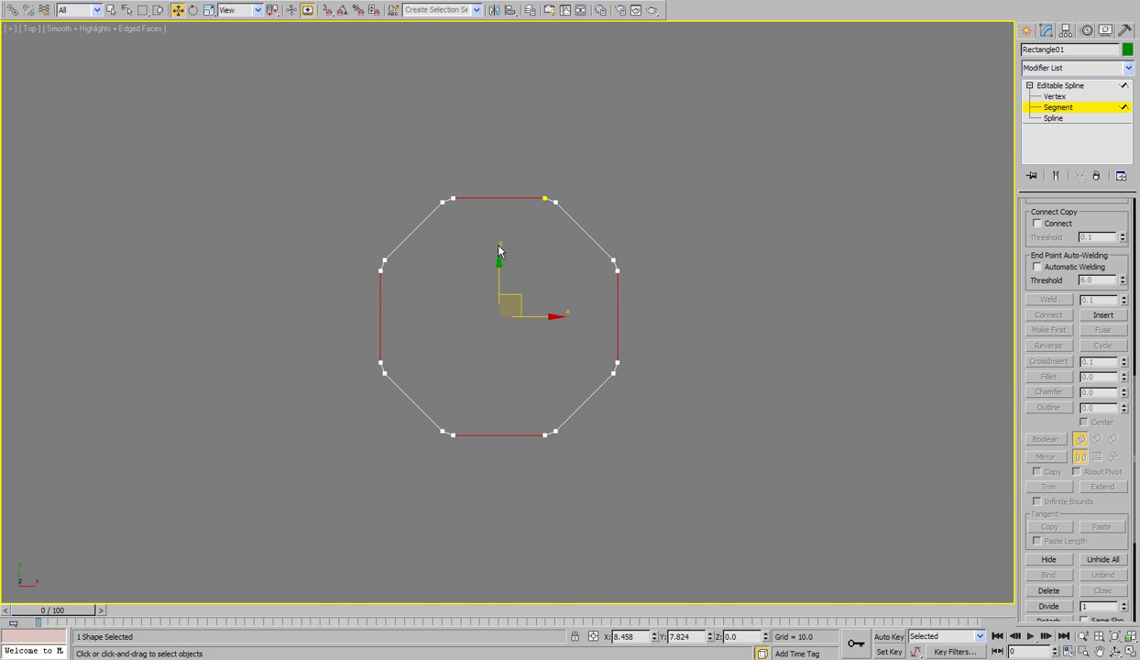
Step: Non-uniformly scale the four selected sides outward in XY to form the cross, then deselect
left_click(209, 11)
left_click_drag(210, 17, 210, 43)
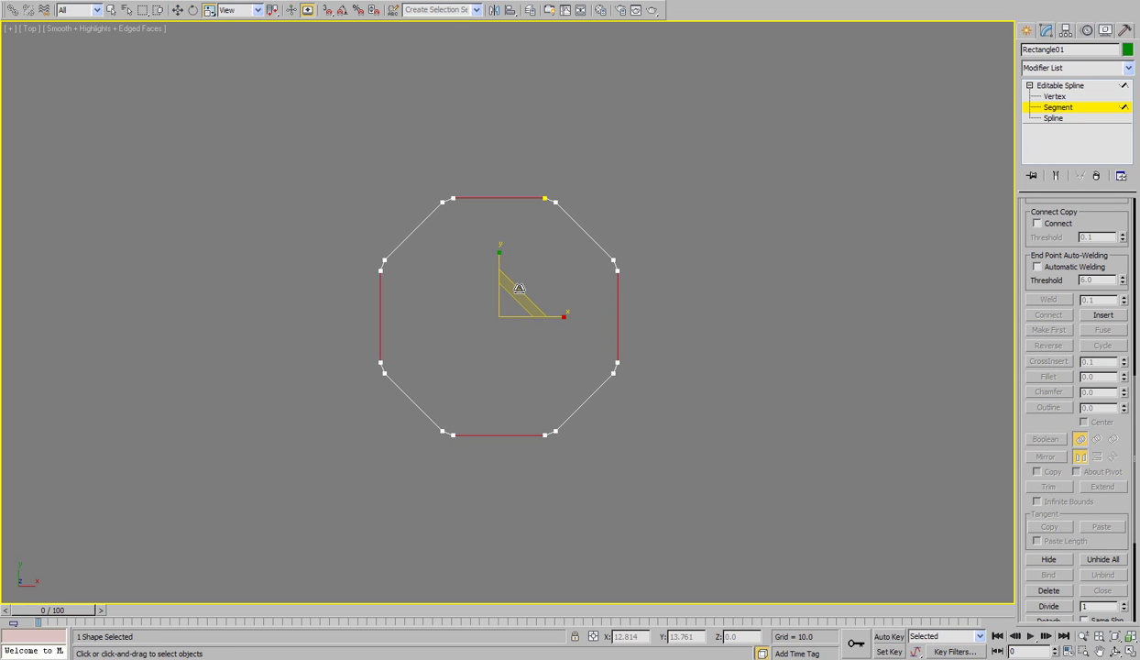
left_click_drag(519, 289, 555, 311)
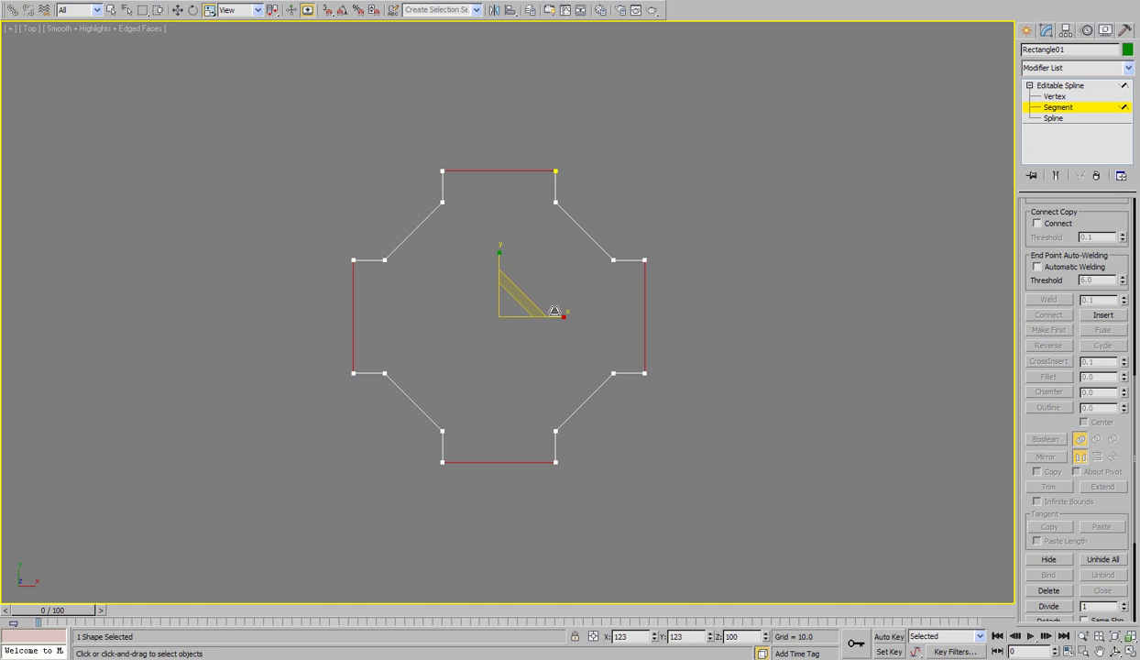
left_click_drag(555, 311, 554, 310)
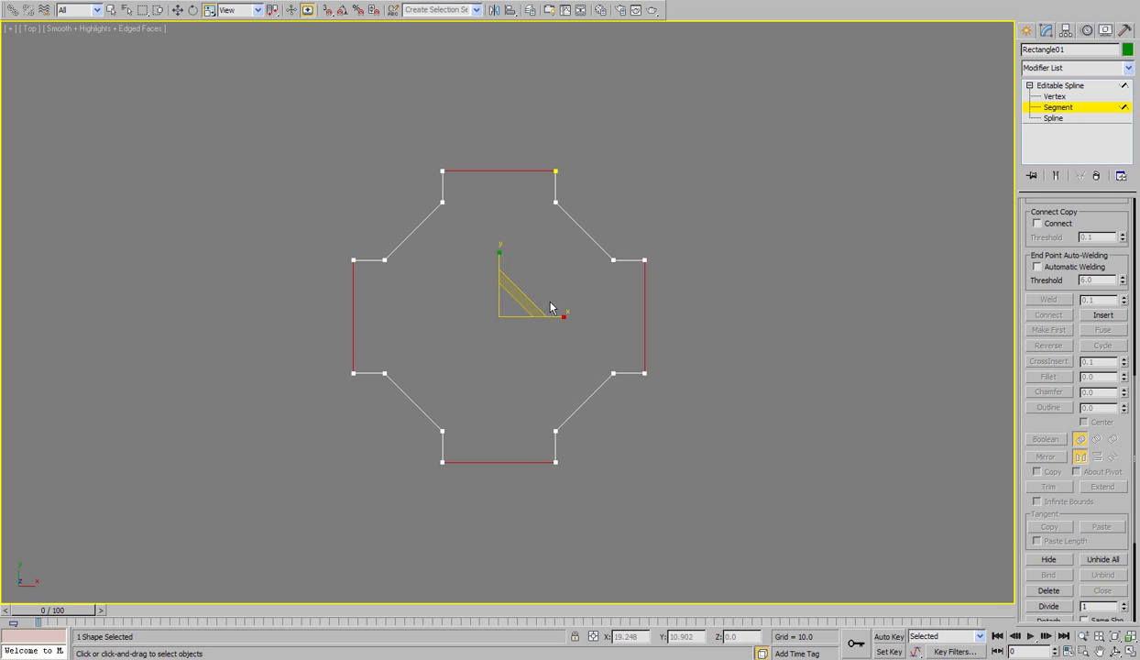
left_click(710, 239)
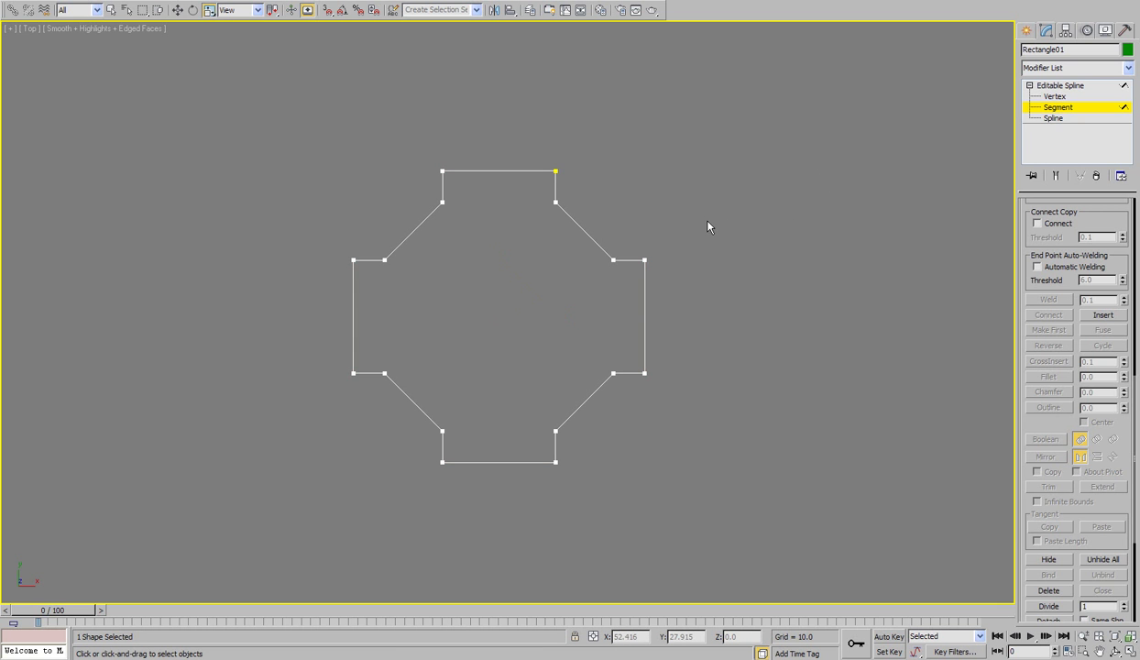
scroll(1073, 394, "down", 5)
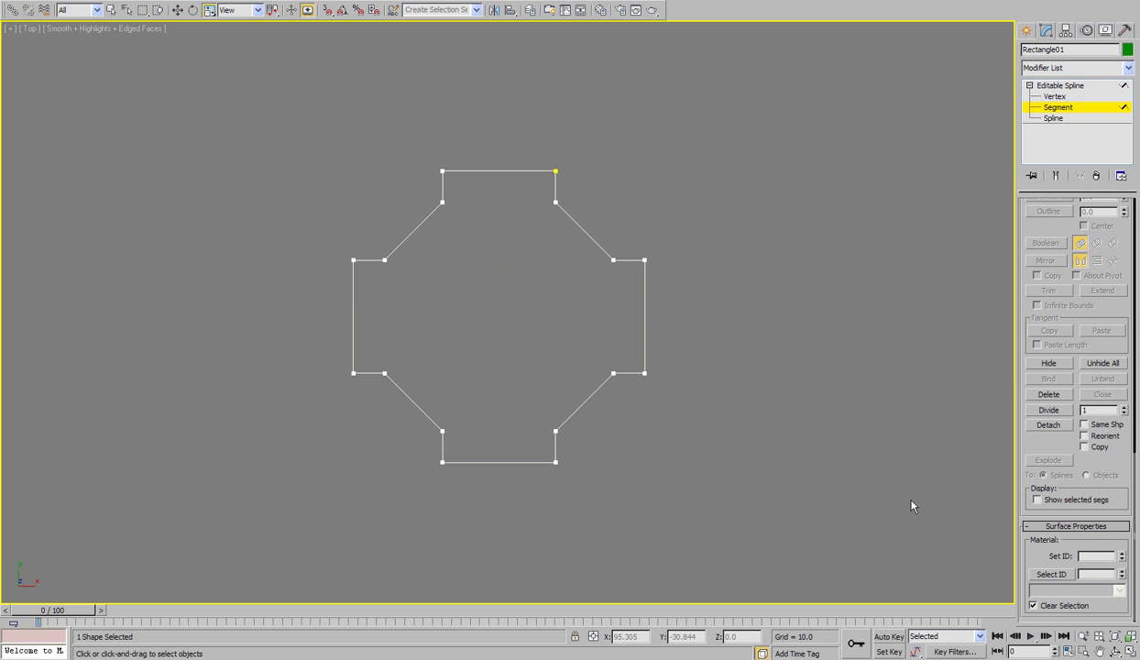
Step: Fillet the cross profile's vertex corners by about 2.0 units, then exit Fillet
left_click(1054, 97)
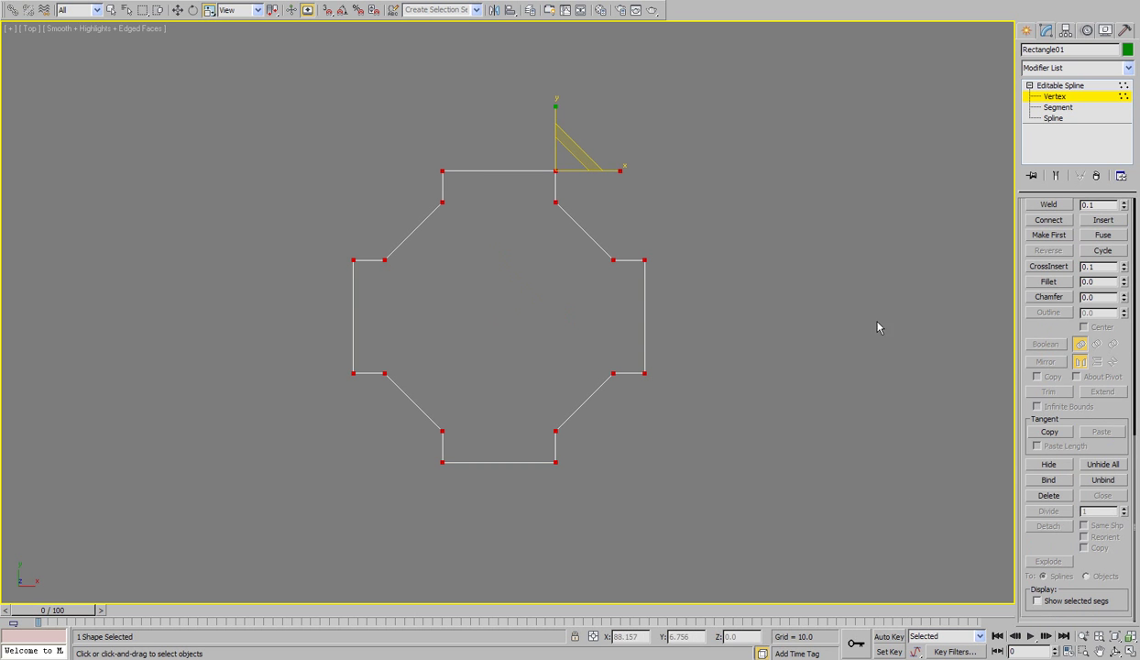
left_click_drag(1050, 326, 1050, 352)
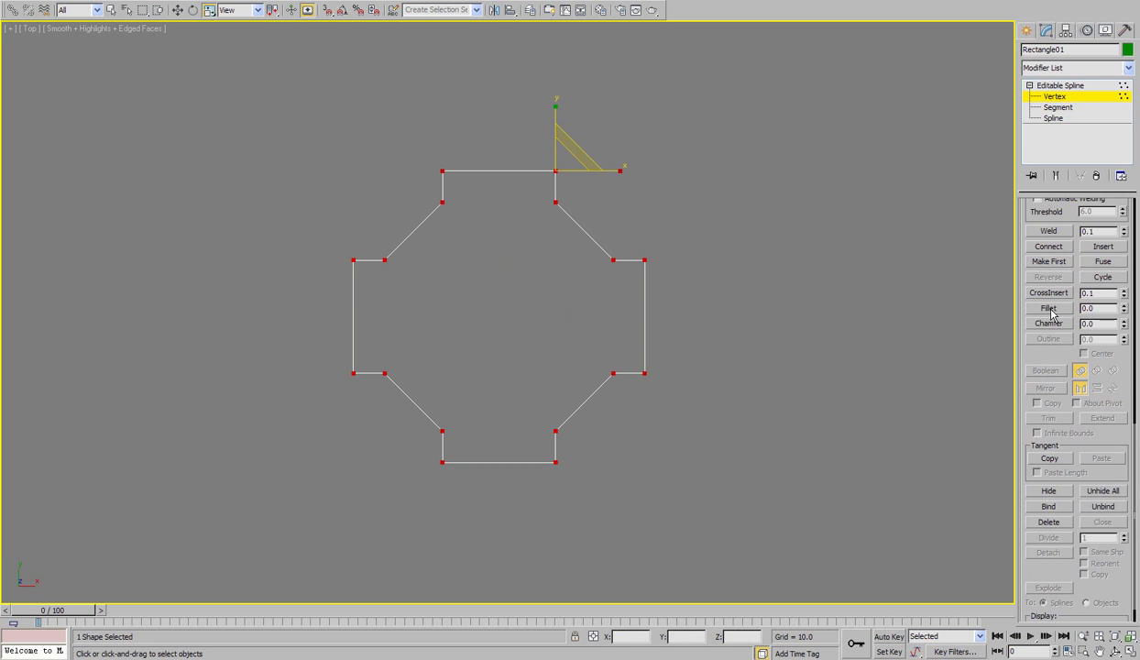
left_click(1049, 308)
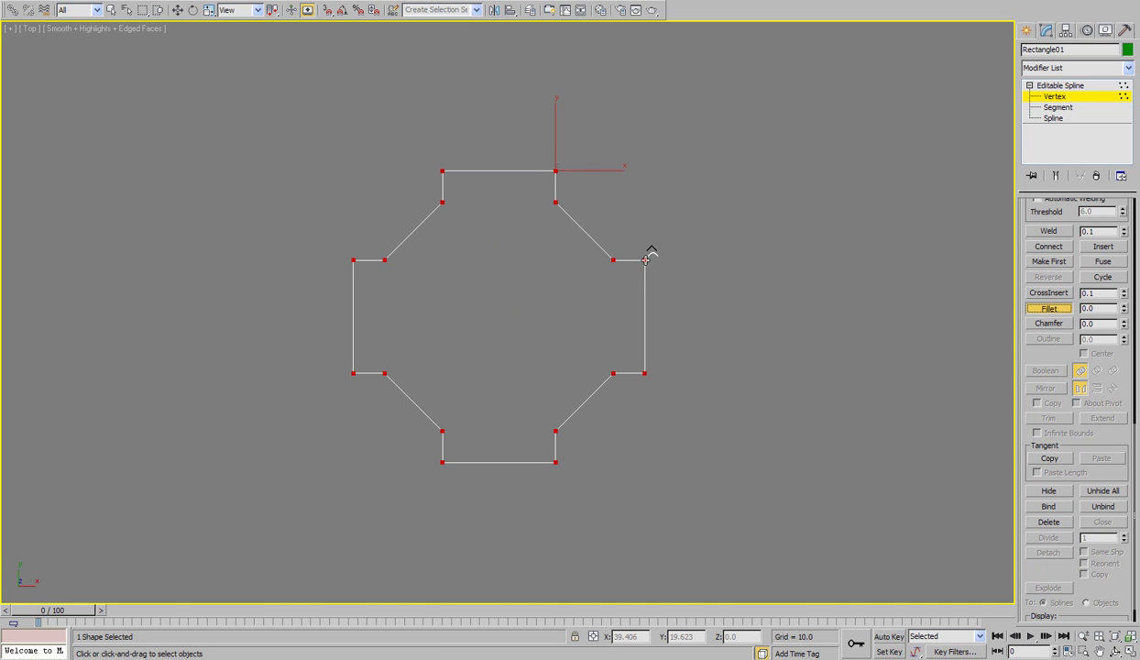
left_click_drag(646, 260, 659, 250)
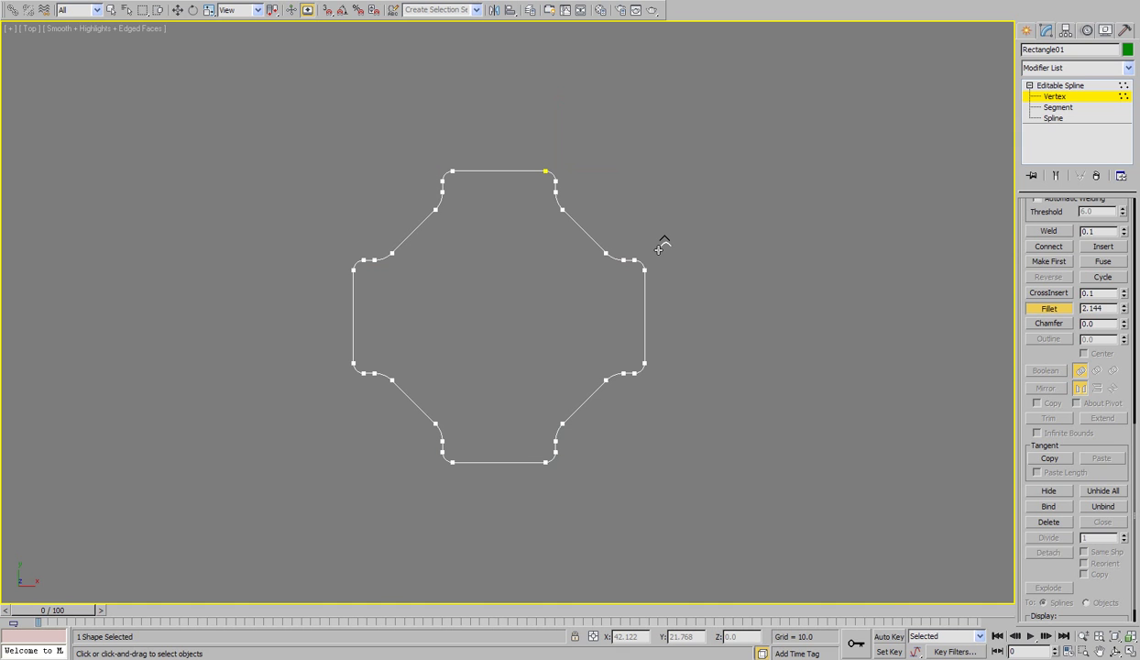
left_click_drag(659, 249, 659, 252)
key("w")
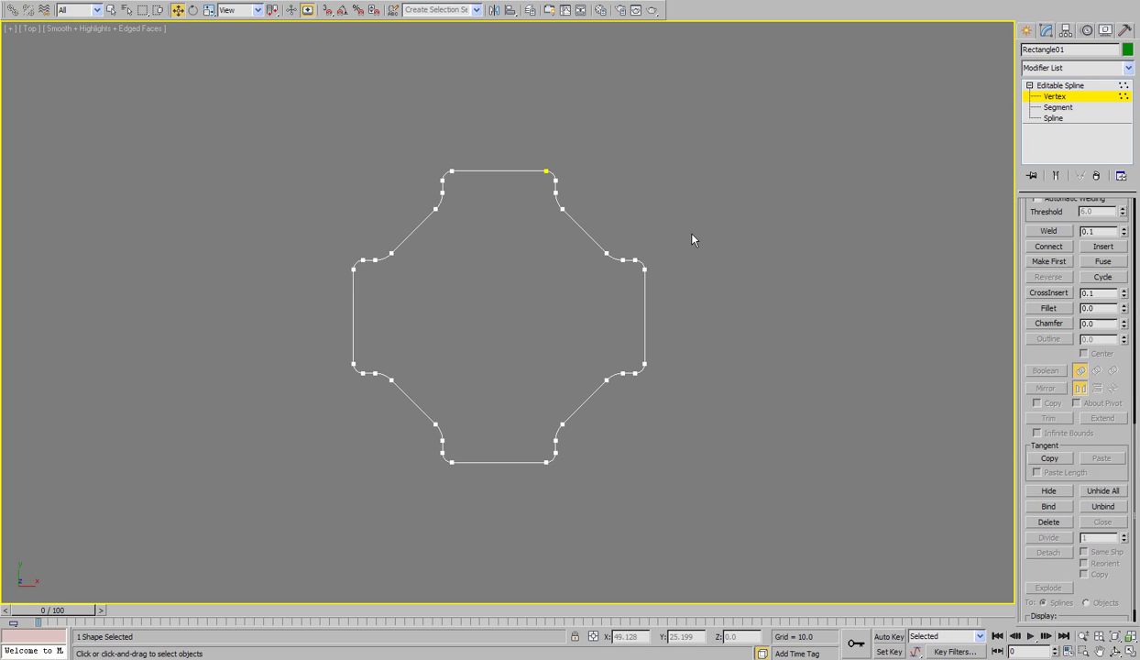
scroll(1077, 366, "up", 5)
Step: Leave vertex editing, switch to Perspective view and add an Extrude modifier to the profile
left_click(1049, 96)
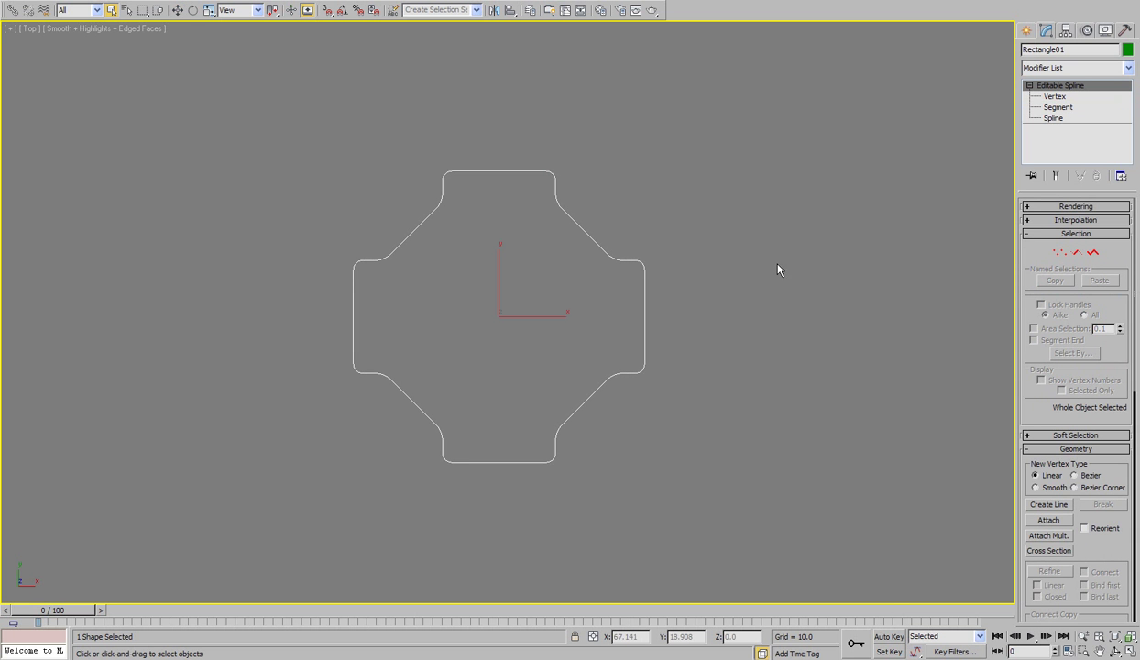
key("p")
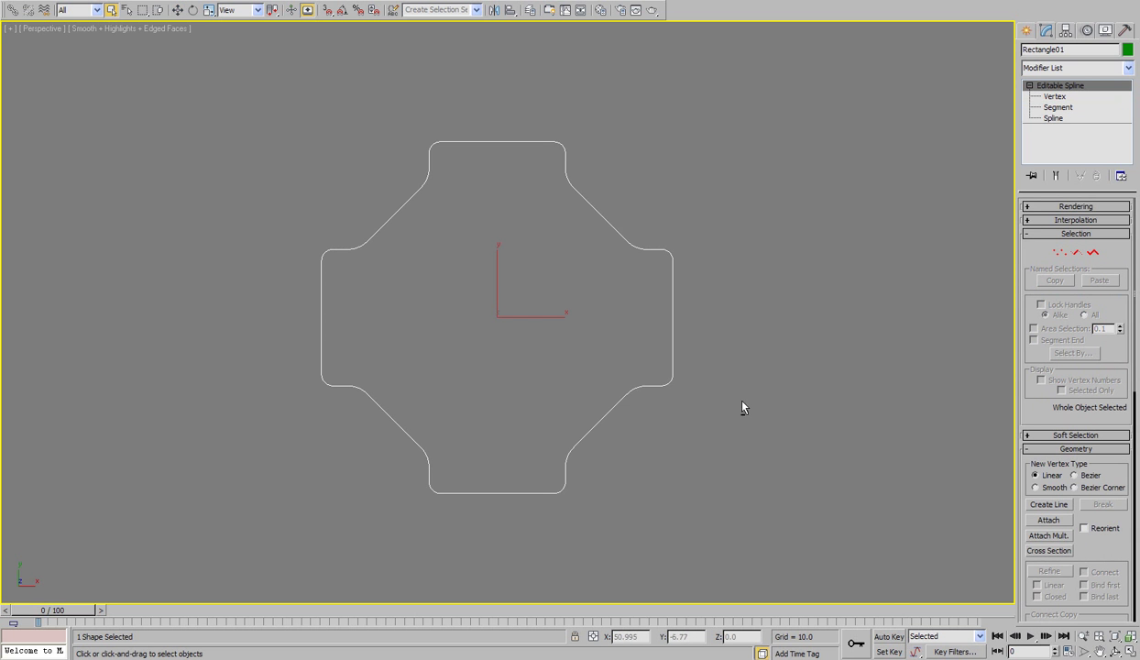
middle_click_drag(696, 417, 723, 328, "alt")
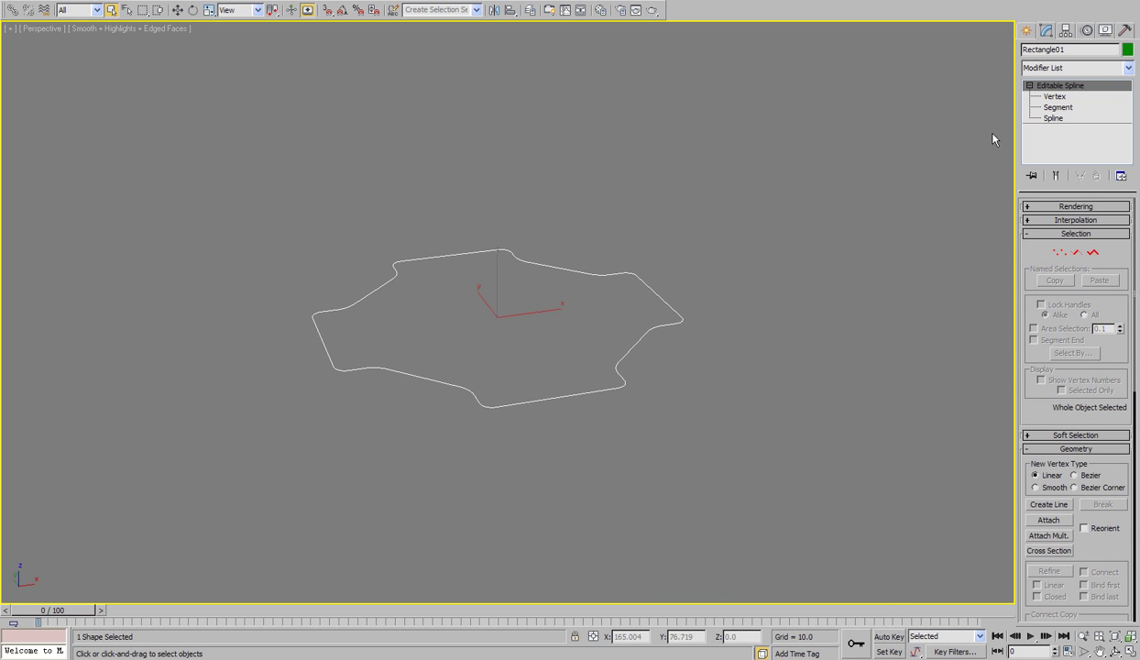
left_click(1047, 67)
scroll(1045, 77, "down", 3)
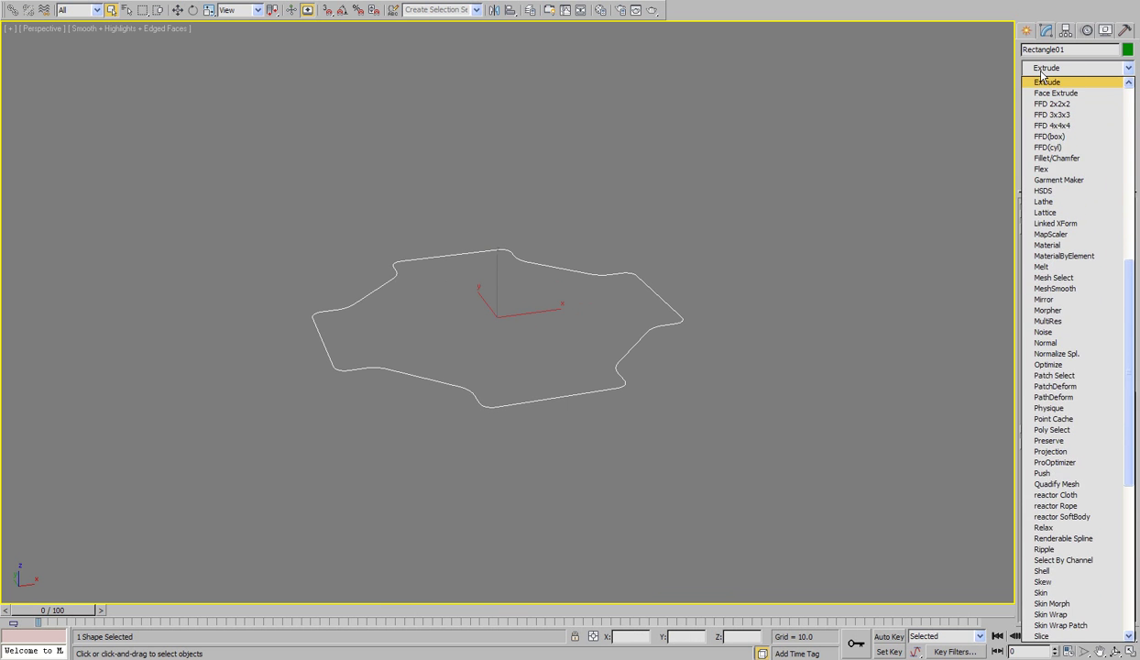
left_click(1041, 78)
Step: Set the Extrude amount to 200 to form a tall column
scroll(789, 246, "down", 10)
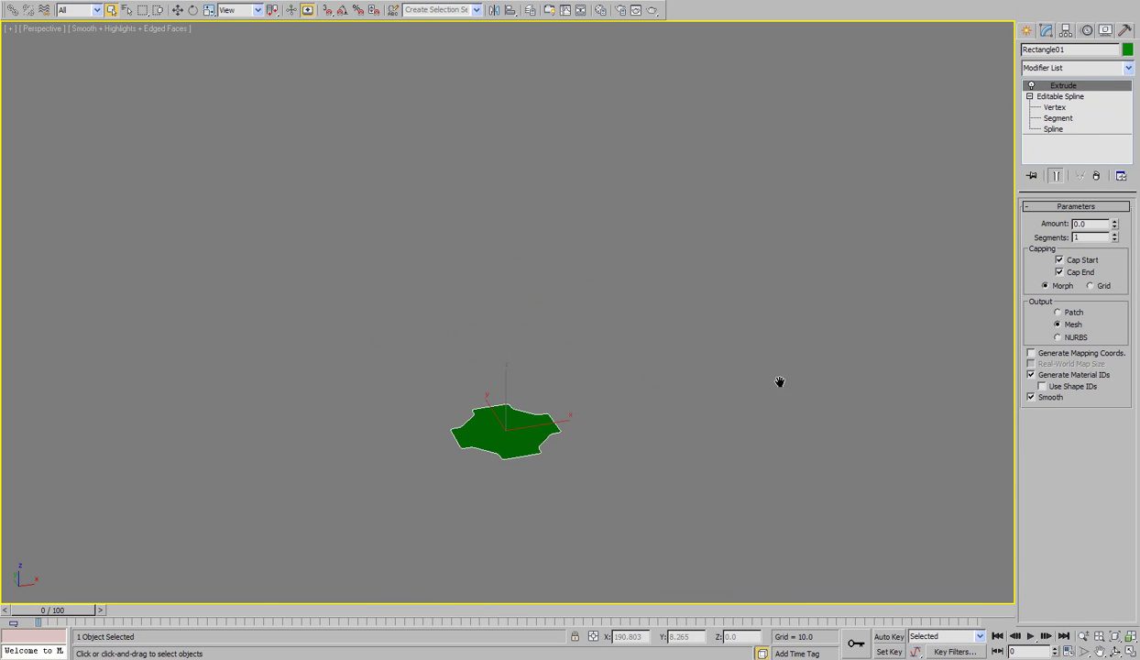
middle_click_drag(779, 382, 785, 320)
scroll(785, 319, "up", 5)
scroll(865, 318, "down", 3)
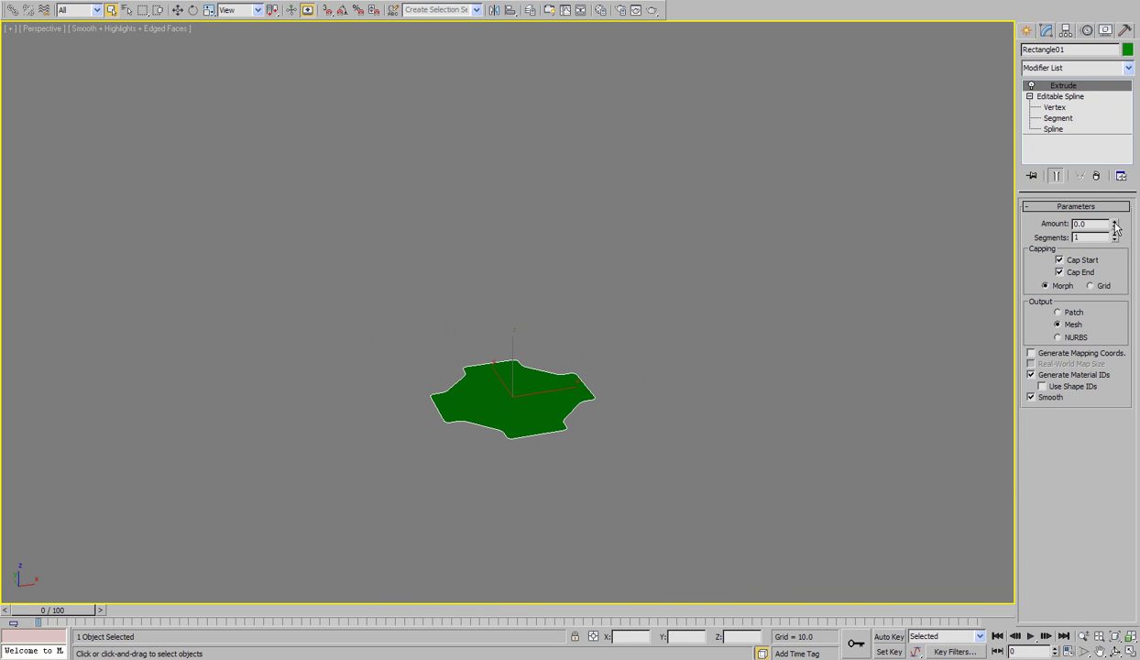
left_click_drag(1116, 228, 1116, 147)
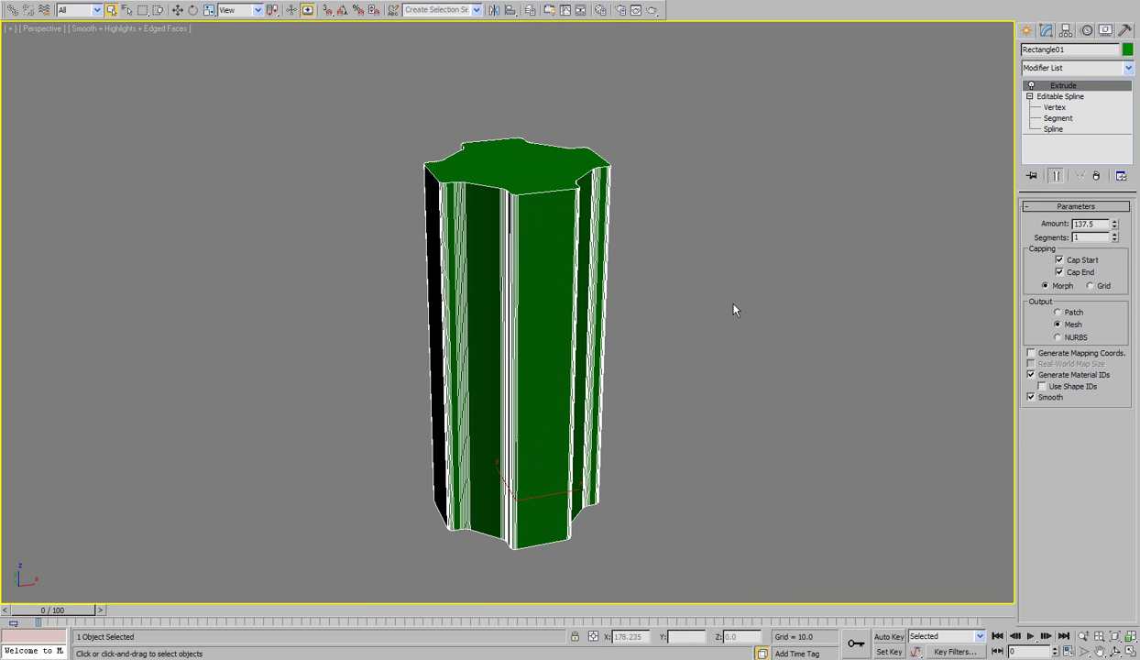
double_click(1102, 222)
type("200")
key("Return")
scroll(700, 285, "down", 5)
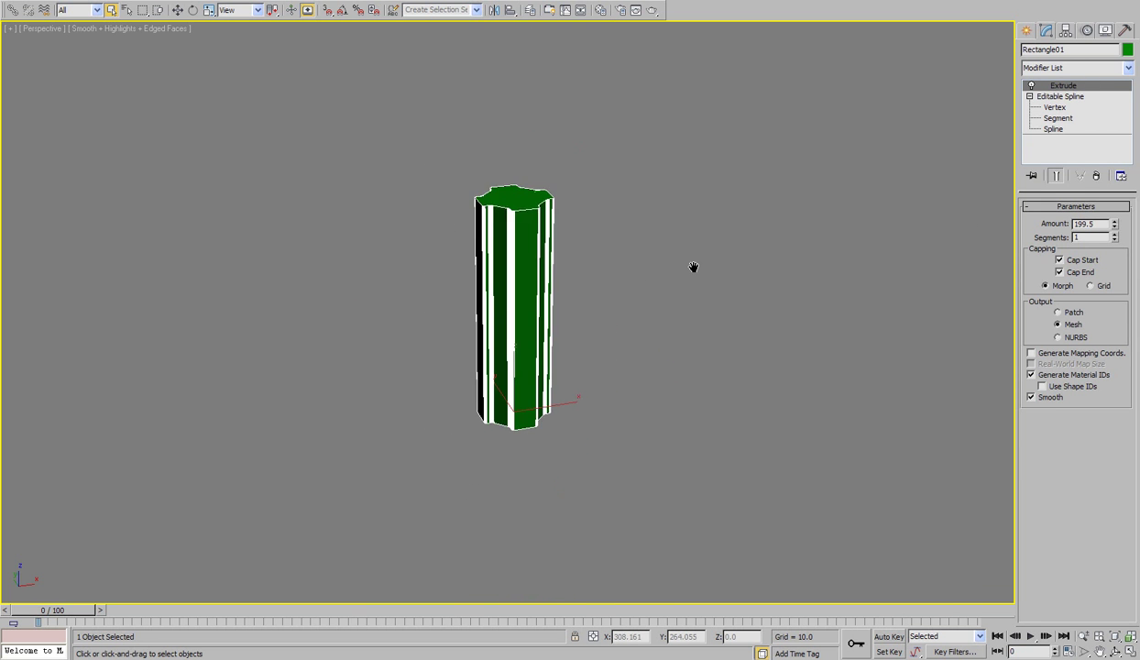
scroll(693, 266, "up", 5)
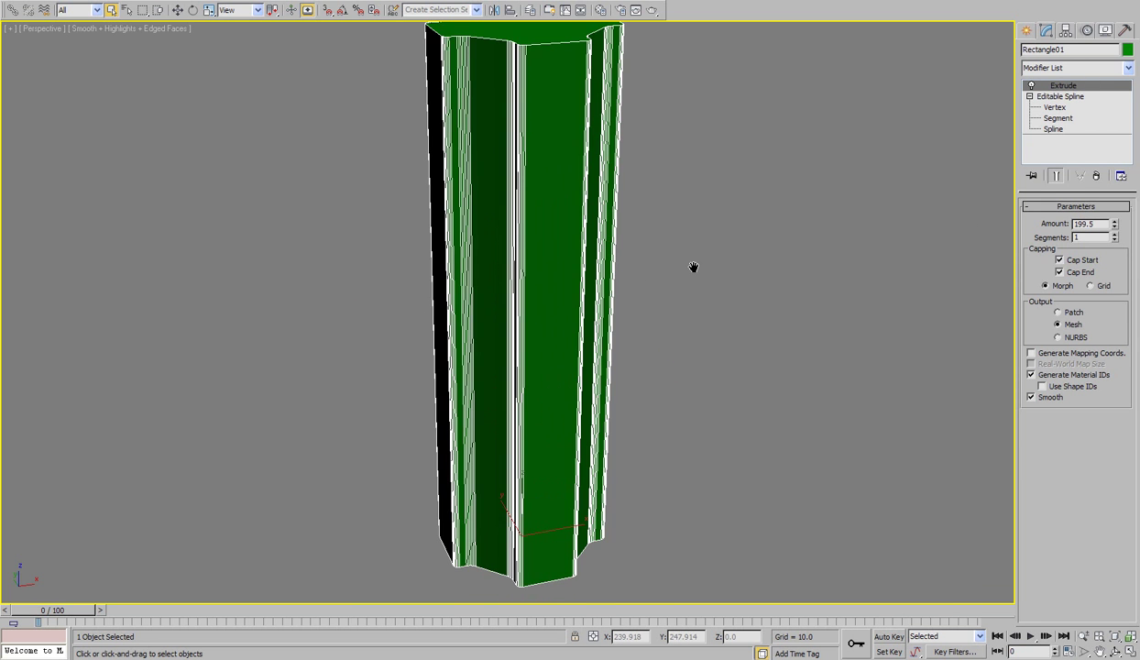
Step: Uncheck Cap Start and Cap End, then return to the Editable Spline level
left_click(1061, 261)
left_click(1059, 272)
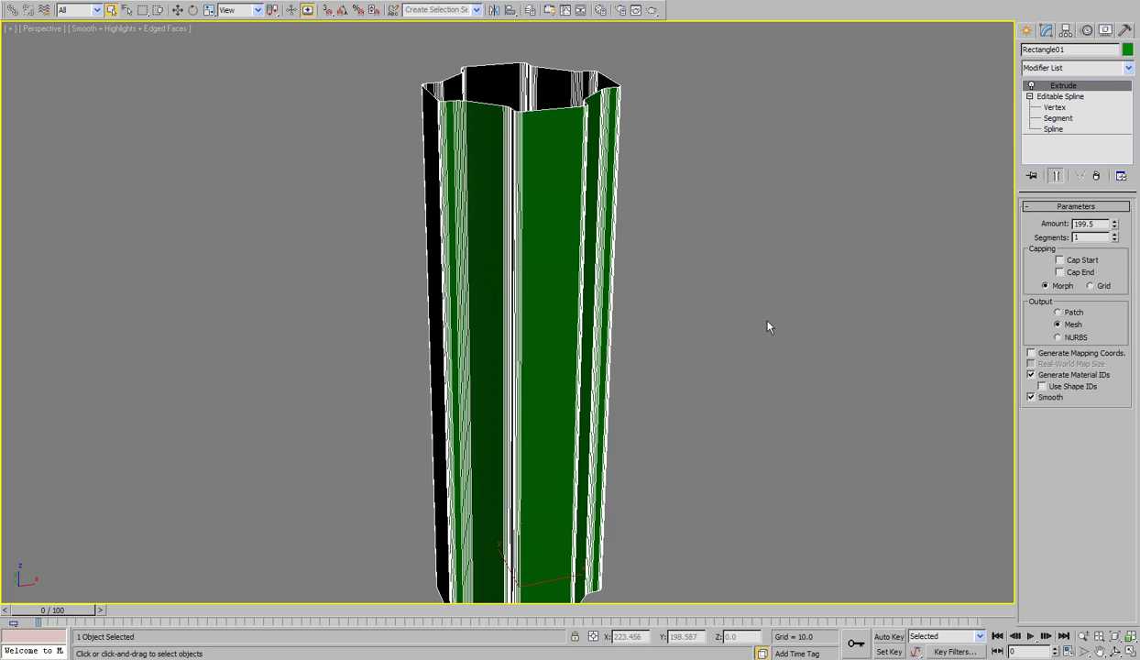
scroll(773, 302, "down", 3)
middle_click_drag(779, 287, 692, 344)
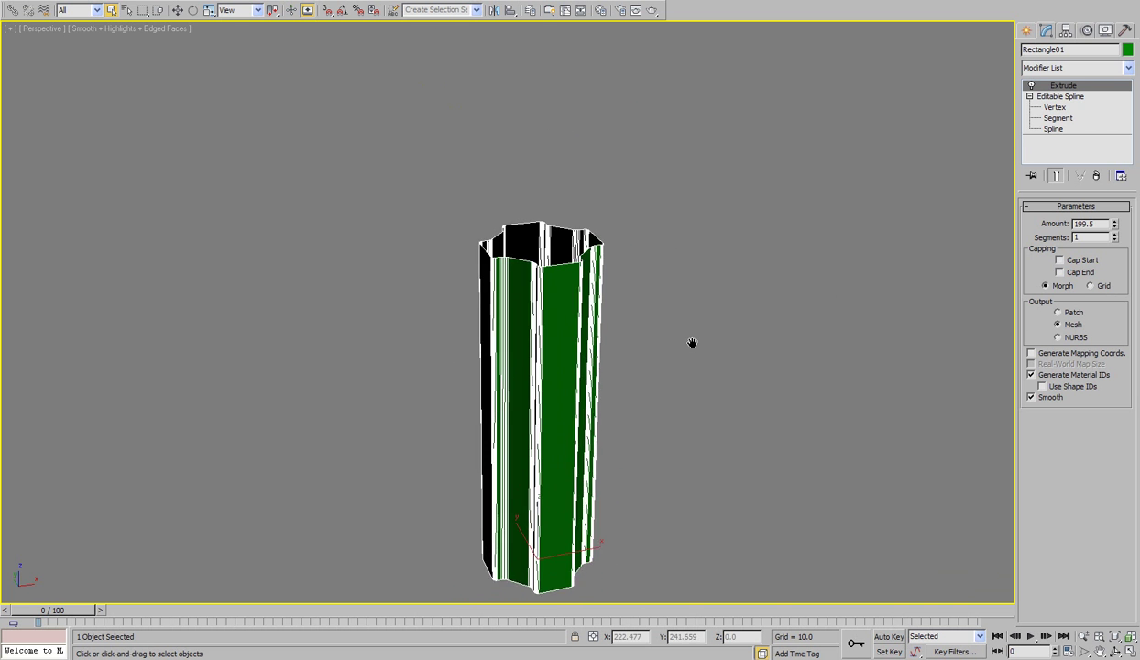
scroll(693, 316, "up", 4)
scroll(659, 329, "down", 4)
scroll(629, 325, "up", 6)
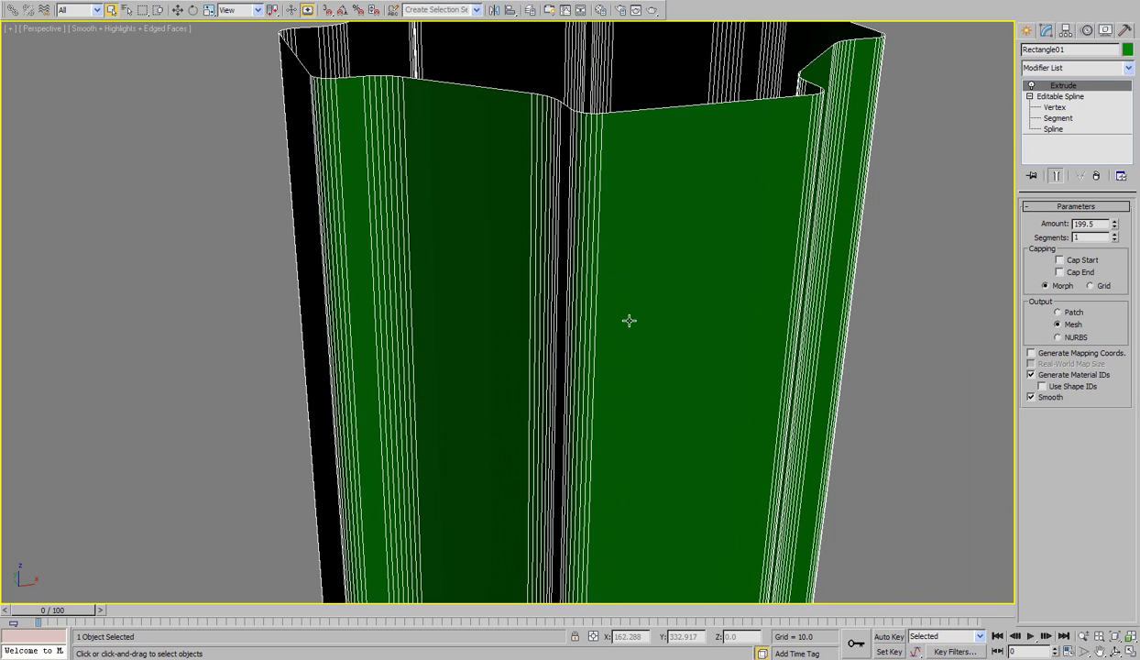
middle_click_drag(629, 323, 615, 270)
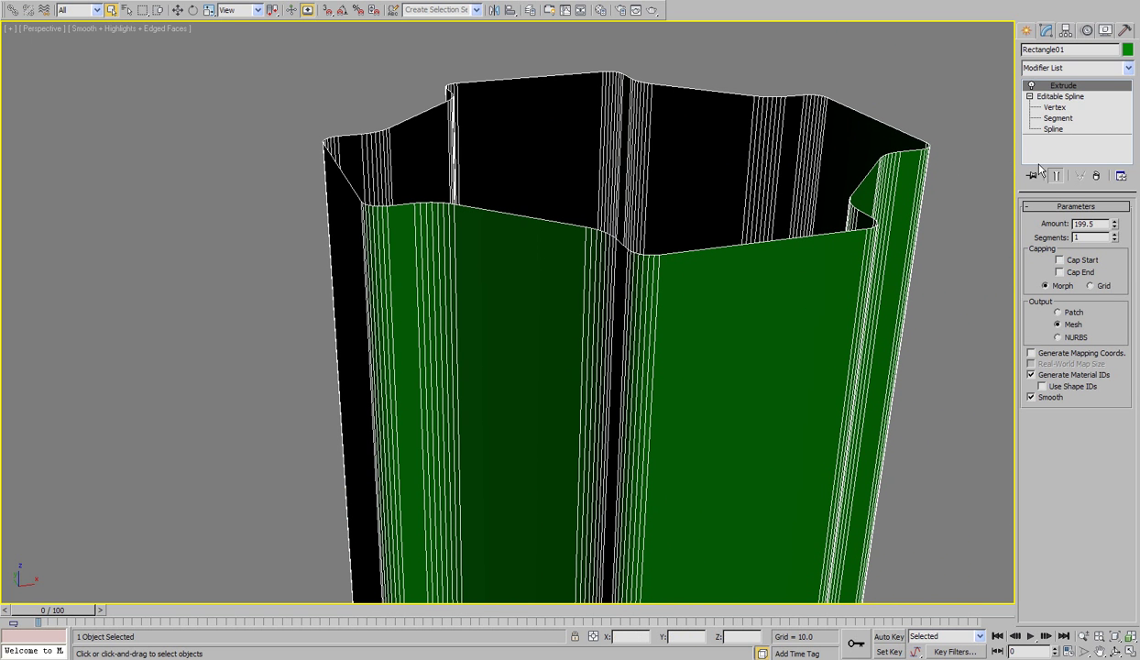
left_click(1060, 96)
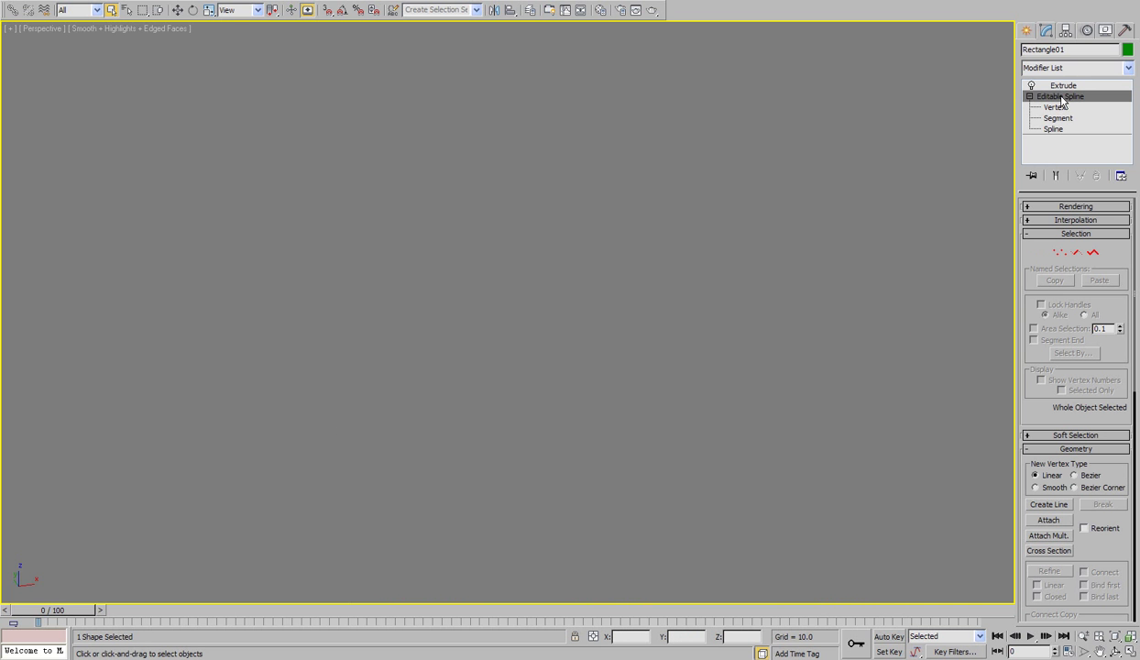
Step: Turn on Show End Result and lower the spline's interpolation Steps to 3
left_click(1055, 176)
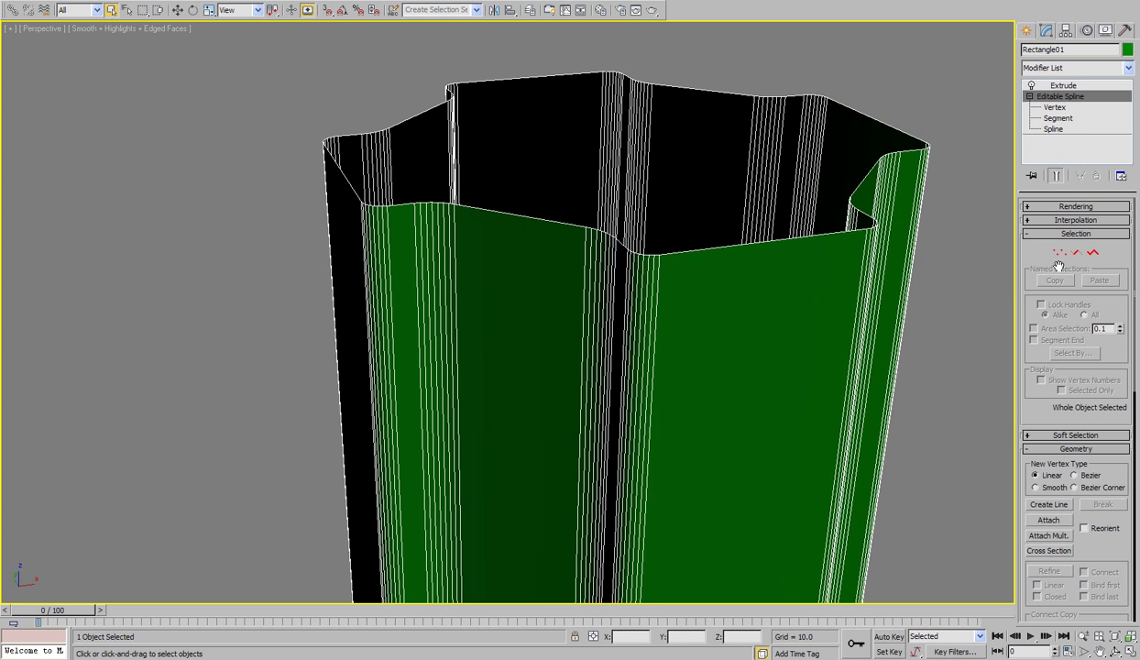
middle_click_drag(812, 233, 687, 198)
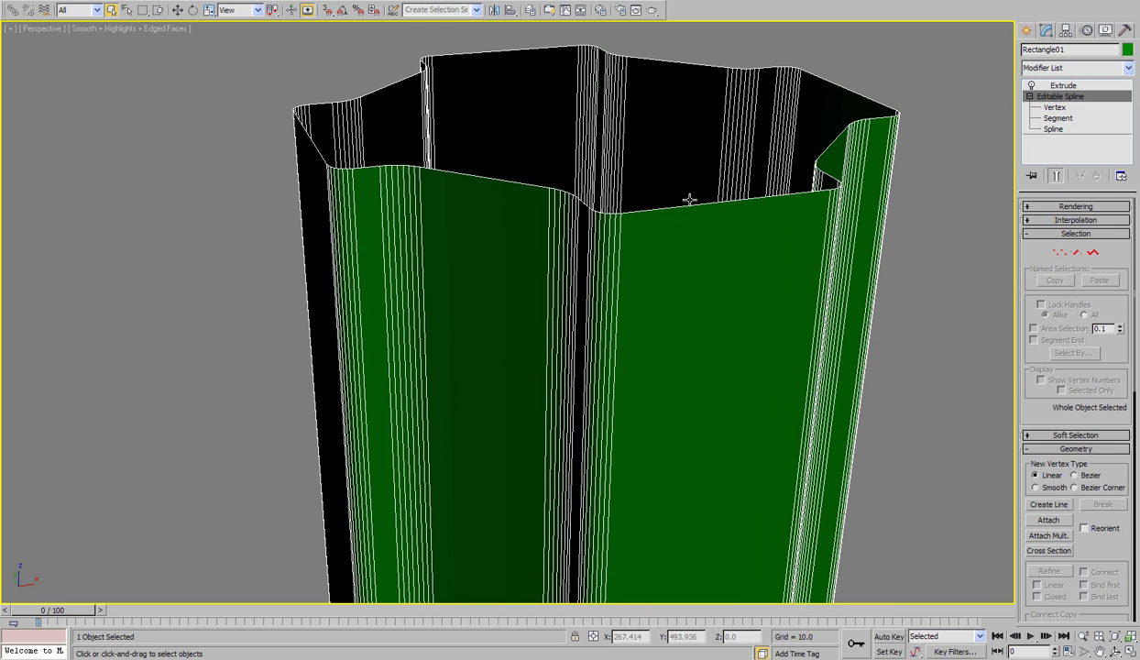
left_click(1065, 220)
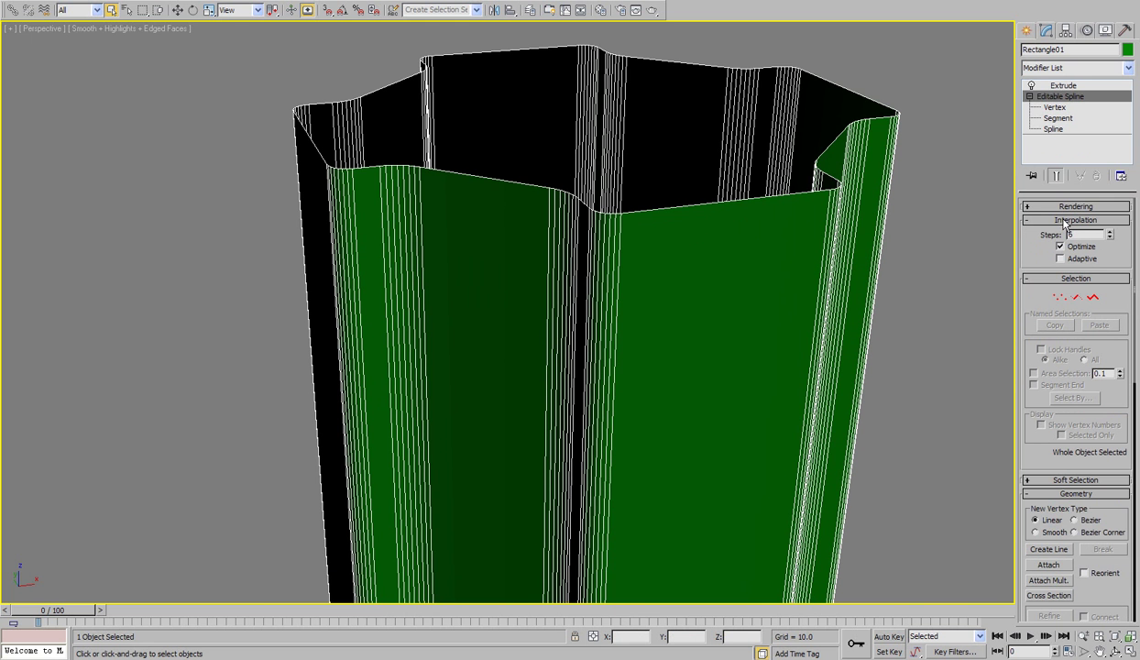
scroll(825, 307, "down", 3)
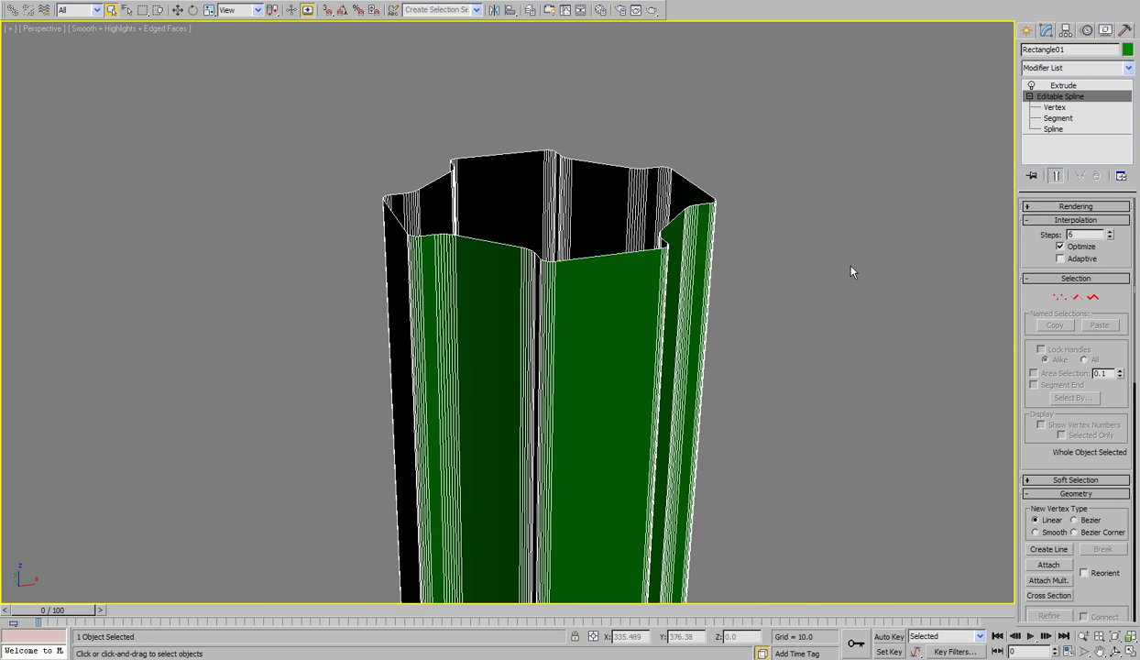
scroll(853, 273, "up", 4)
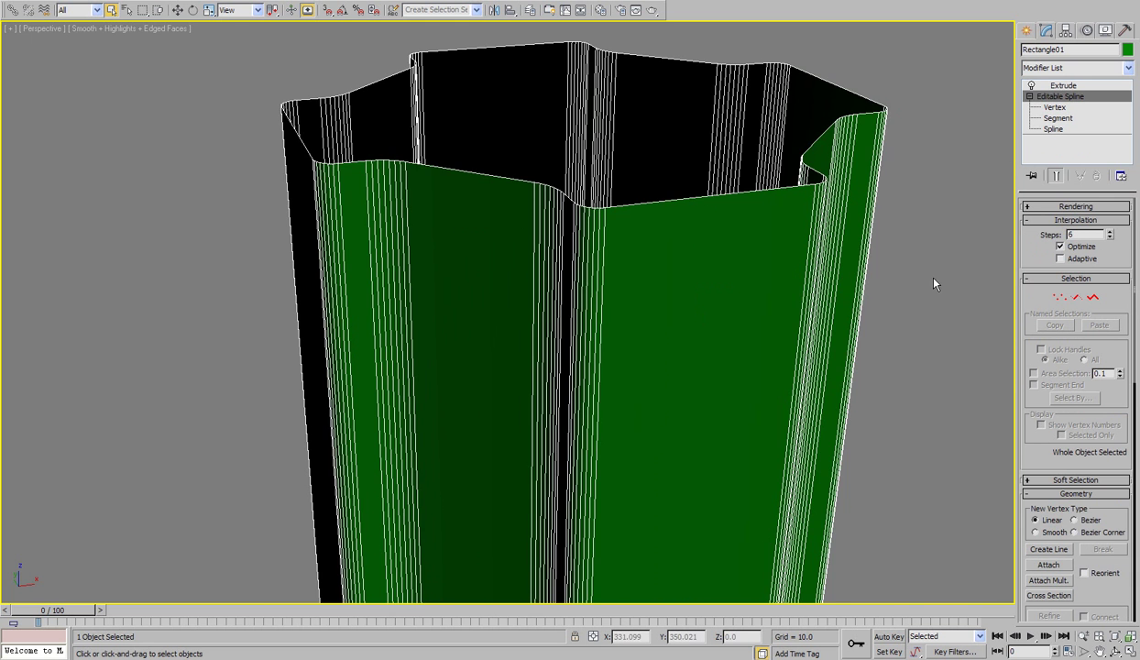
left_click(1109, 238)
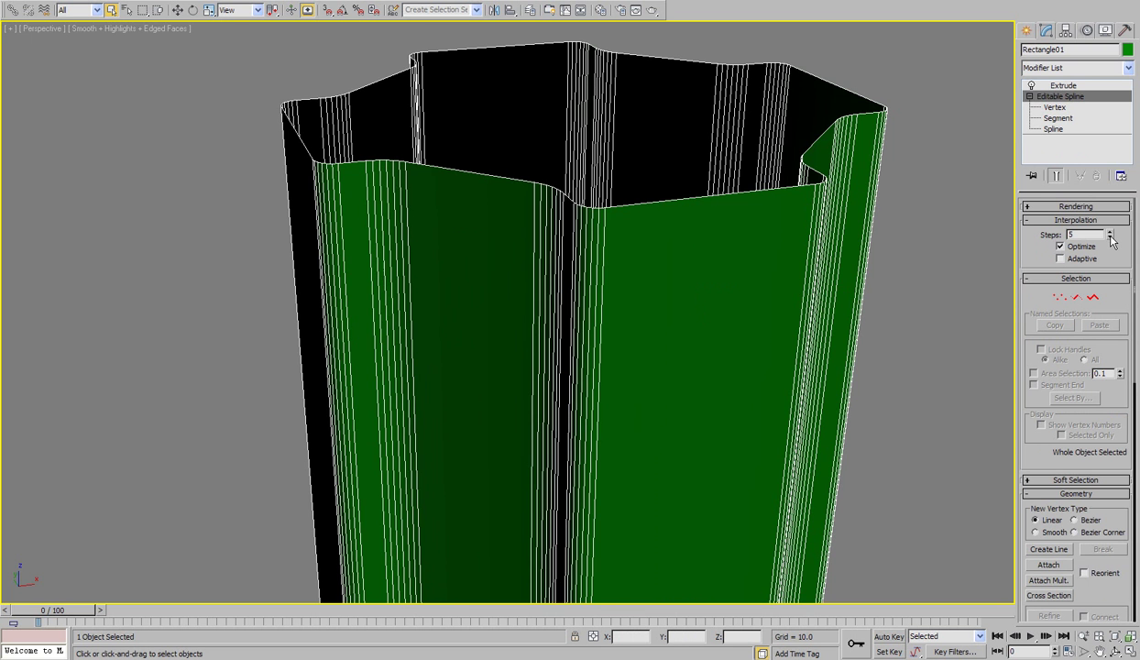
left_click(1109, 239)
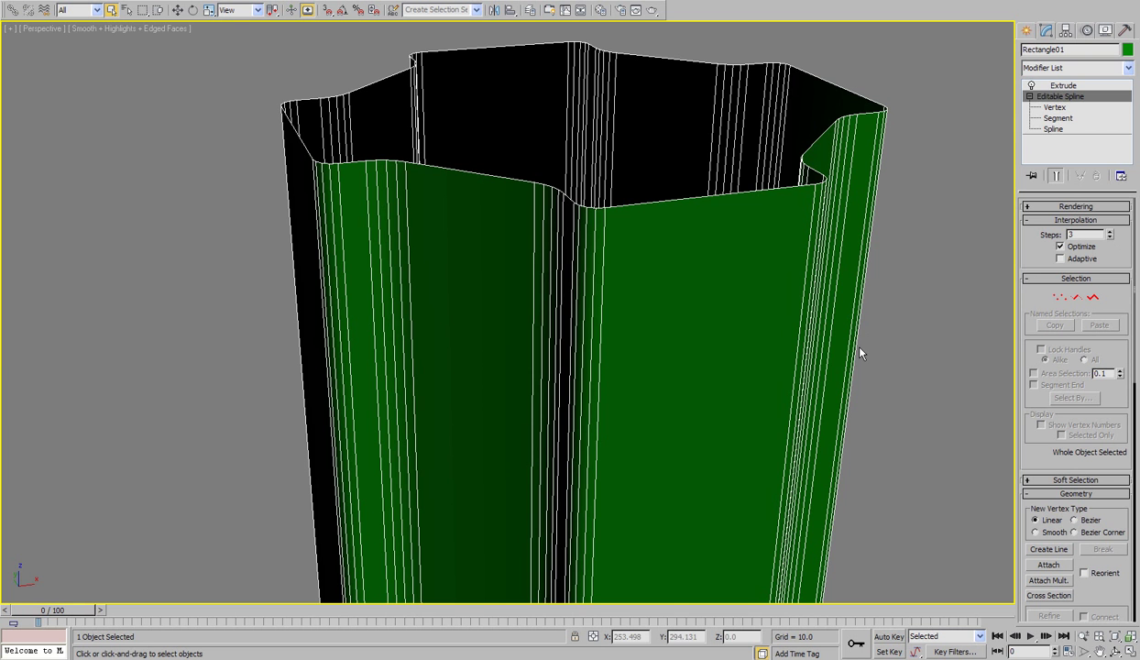
Step: Pan and orbit the view to inspect the coarser open column
scroll(840, 340, "down", 4)
scroll(848, 323, "down", 5)
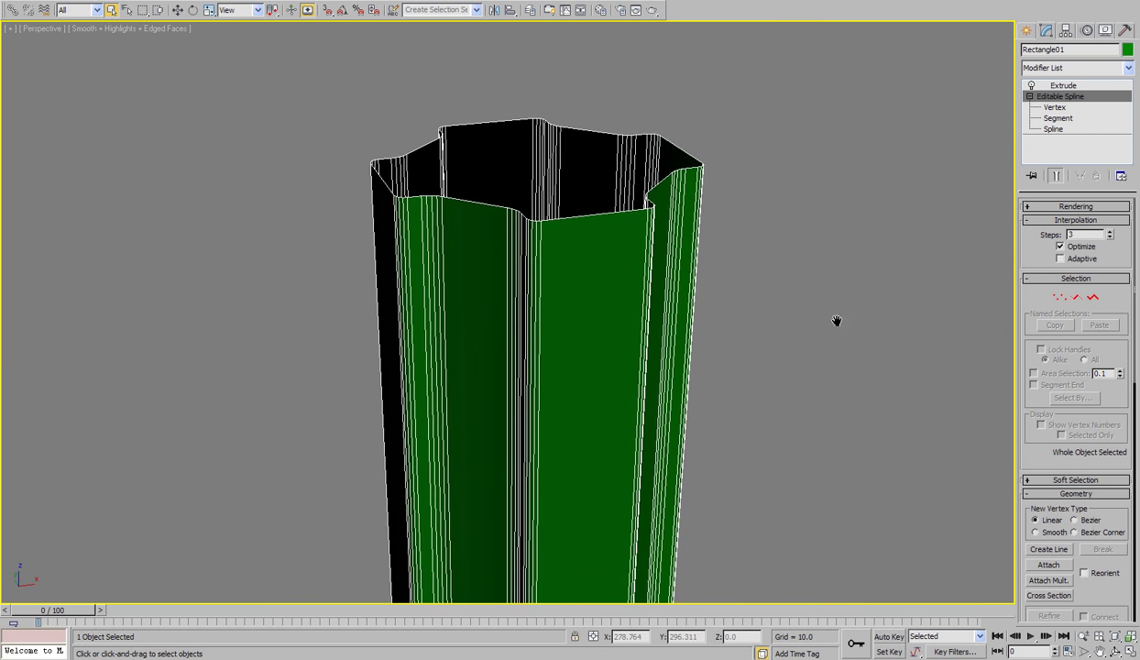
middle_click_drag(780, 300, 776, 265)
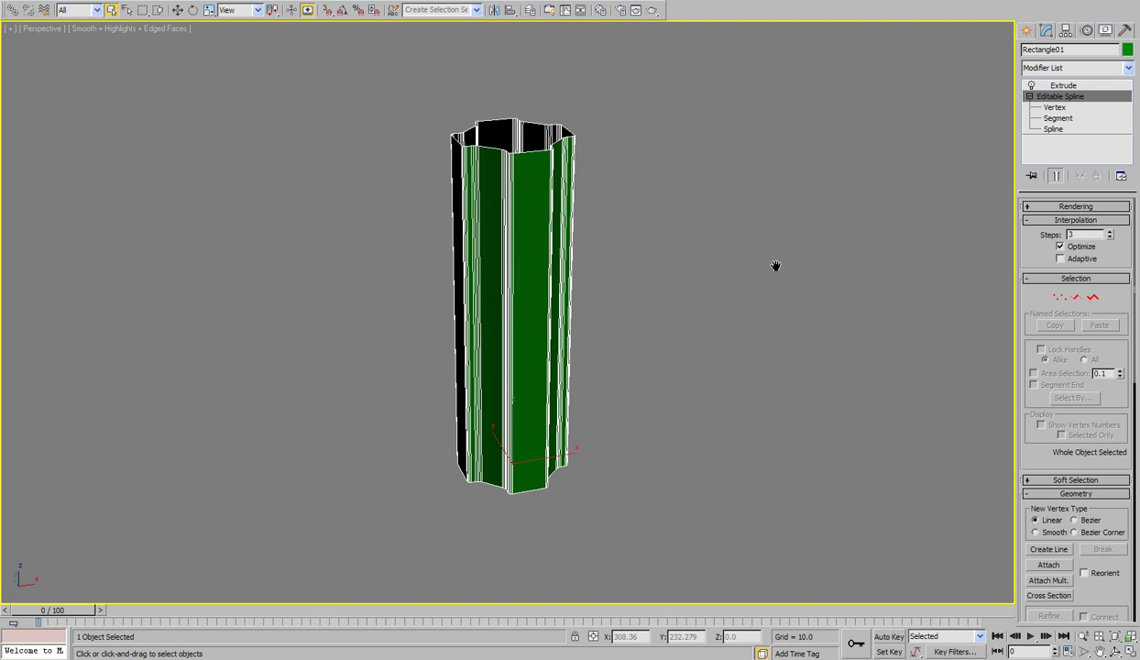
scroll(776, 265, "up", 3)
scroll(776, 265, "down", 3)
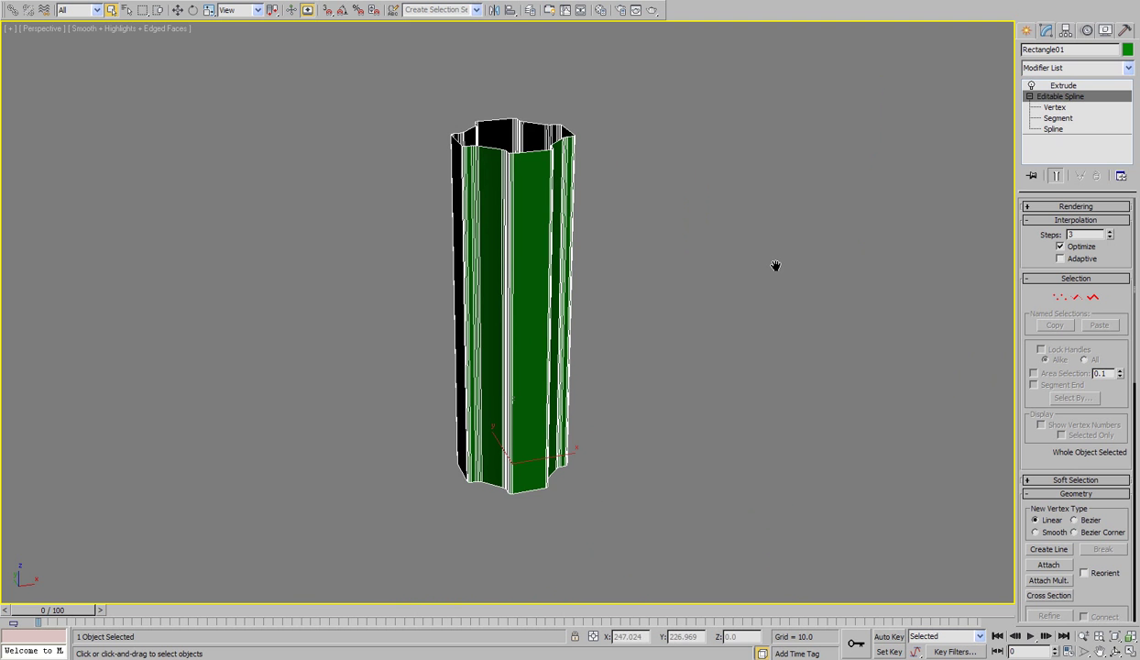
left_click(1115, 651)
left_click_drag(619, 322, 626, 337)
right_click(626, 337)
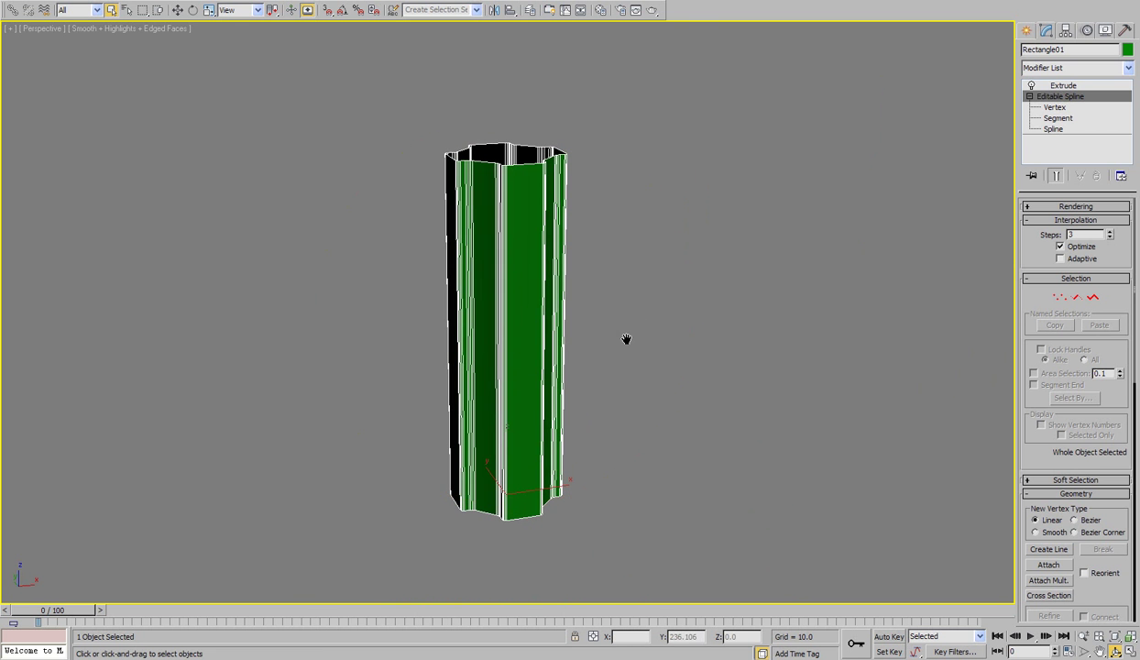